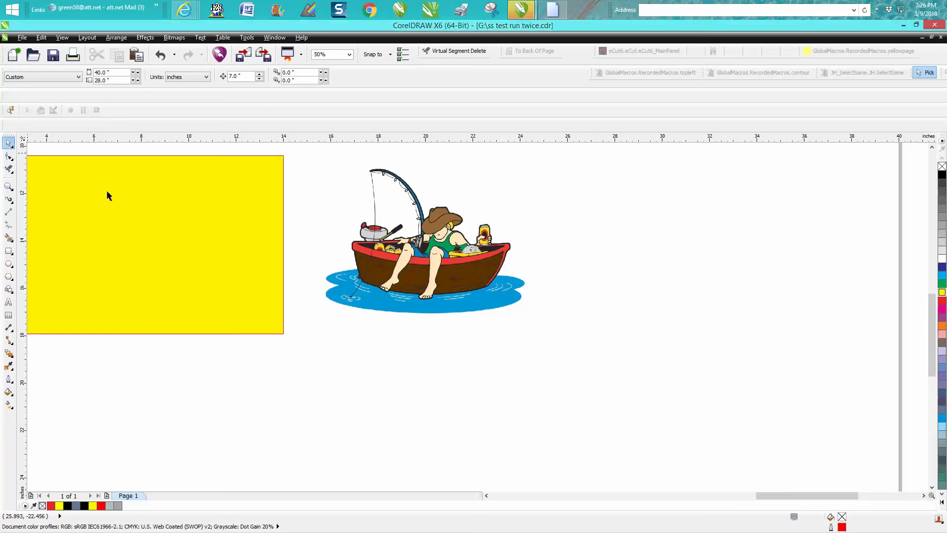
Step: Move the yellow rectangle off the boat bitmap so it sits to its left
{"action": "left_click", "coordinate": [181, 220]}
{"action": "left_click_drag", "start_coordinate": [182, 220], "coordinate": [433, 217]}
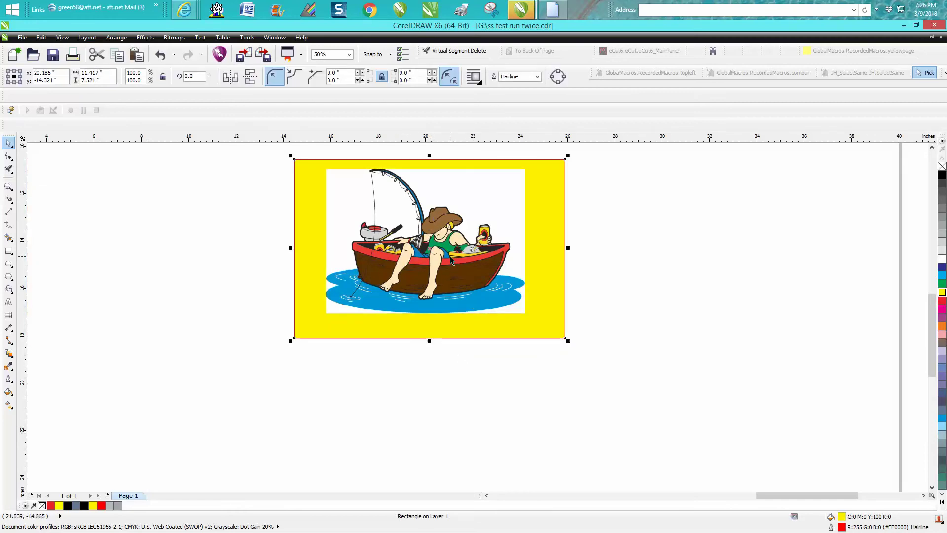
{"action": "left_click_drag", "start_coordinate": [461, 257], "coordinate": [424, 235]}
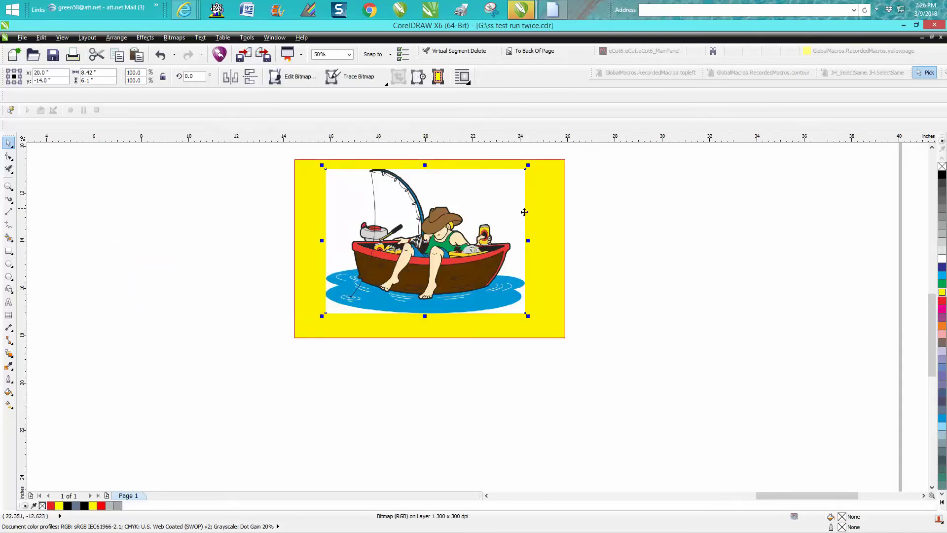
{"action": "left_click_drag", "start_coordinate": [542, 216], "coordinate": [285, 225]}
Step: Inspect the fisherman's head and shoulder up close, then select the bitmap
{"action": "left_click", "coordinate": [8, 186]}
{"action": "left_click_drag", "start_coordinate": [428, 205], "coordinate": [487, 242]}
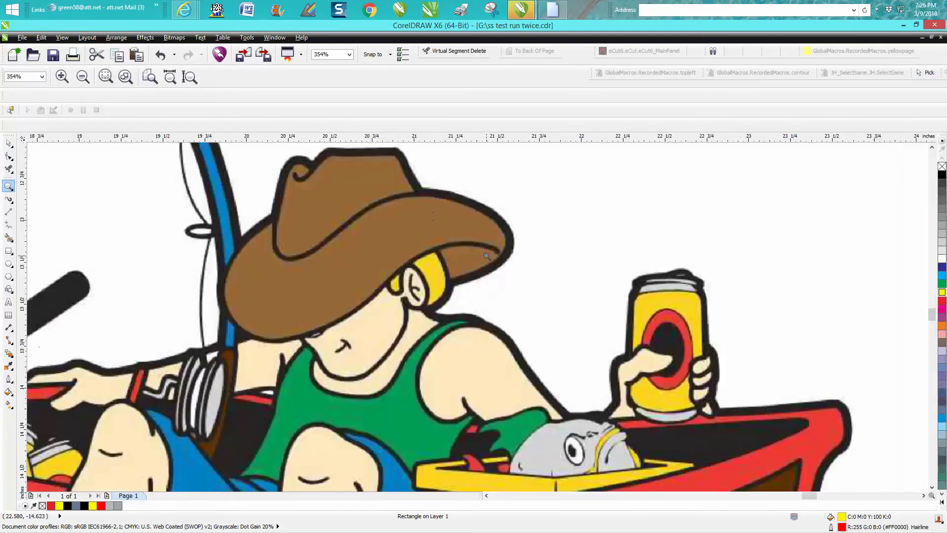
{"action": "left_click_drag", "start_coordinate": [481, 312], "coordinate": [553, 368]}
{"action": "scroll", "coordinate": [530, 353], "scroll_direction": "down", "scroll_amount": 8}
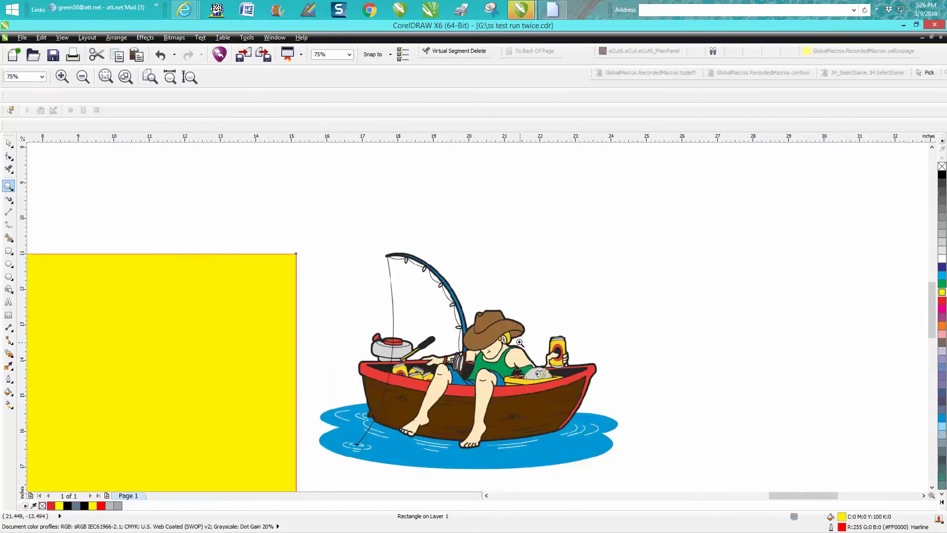
{"action": "left_click", "coordinate": [9, 143]}
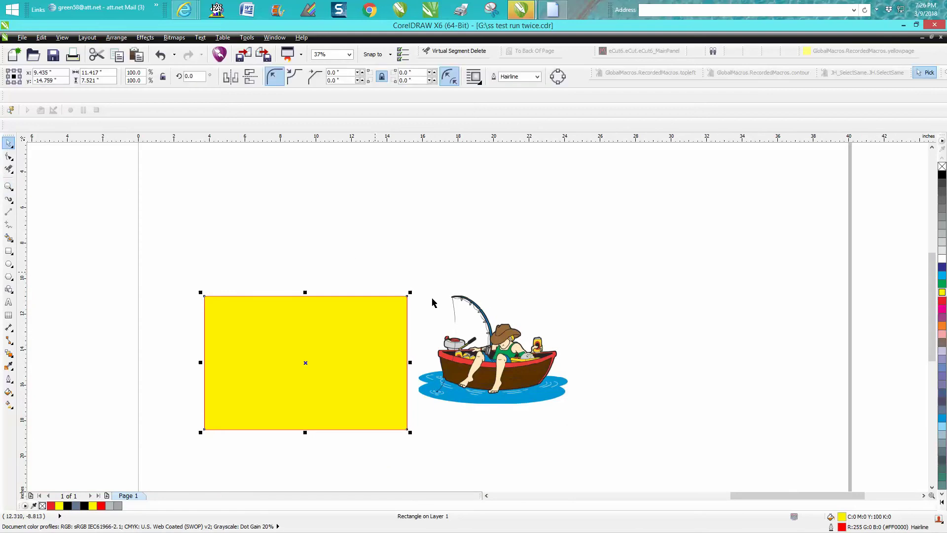
{"action": "left_click", "coordinate": [497, 337]}
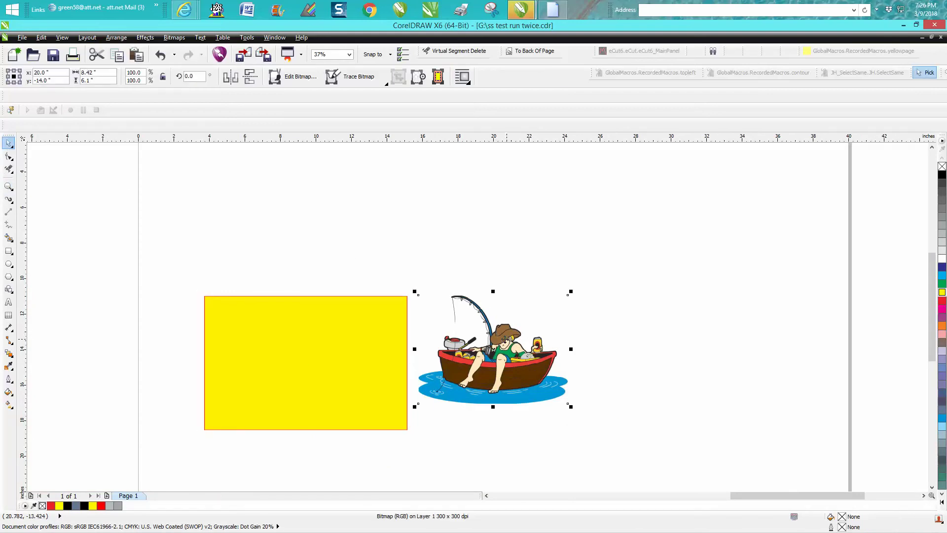
Step: Resample the fisherman bitmap to a 600 dpi horizontal resolution
{"action": "left_click", "coordinate": [178, 40]}
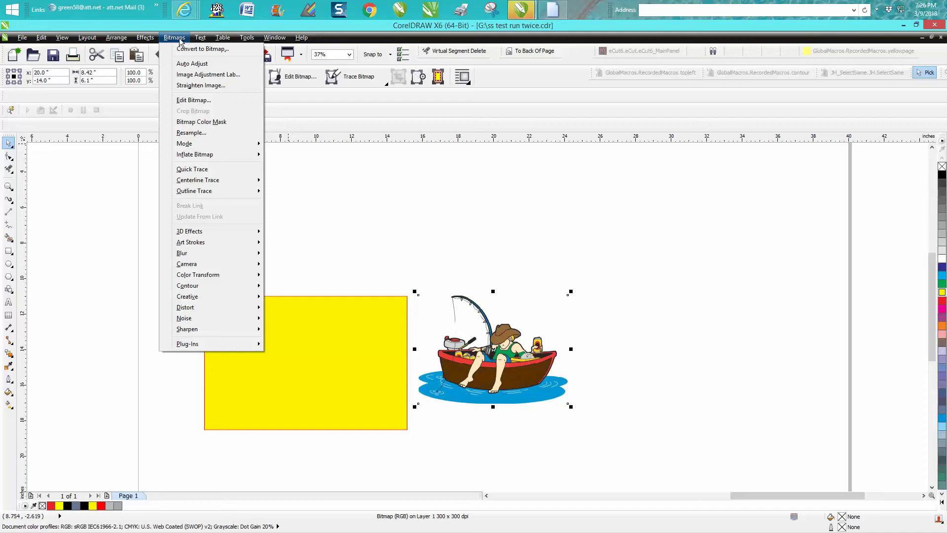
{"action": "left_click", "coordinate": [192, 134]}
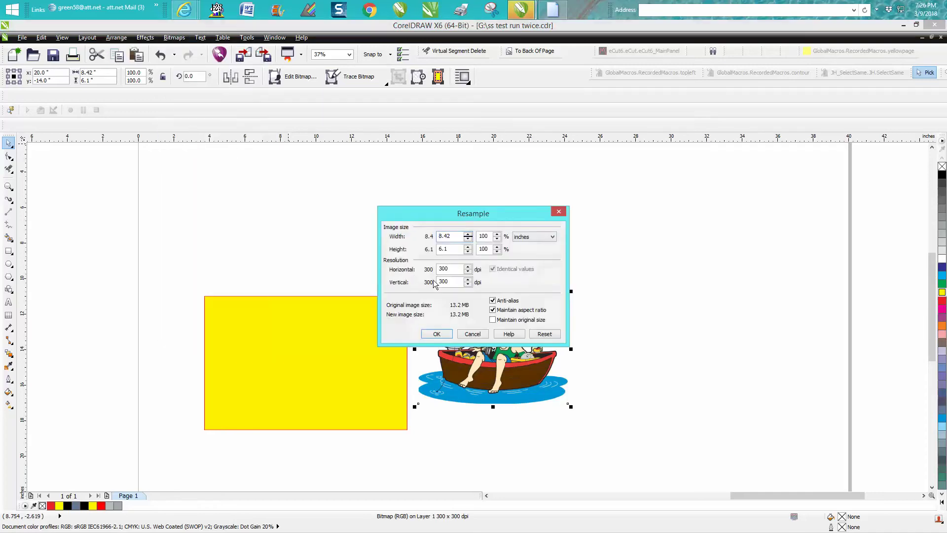
{"action": "left_click_drag", "start_coordinate": [454, 271], "coordinate": [432, 270]}
{"action": "type", "text": "600"}
{"action": "left_click", "coordinate": [437, 334]}
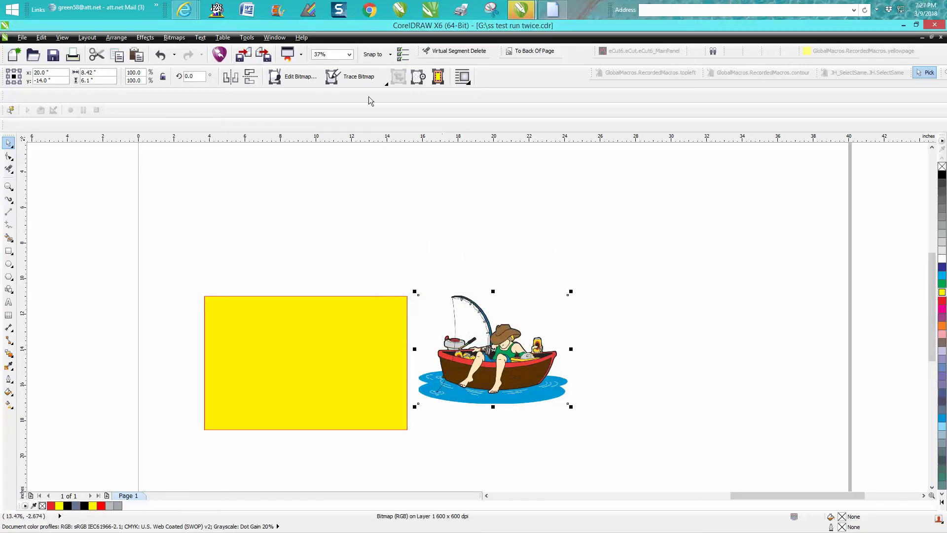
Step: Outline-trace the bitmap as Clipart, reducing the oversized bitmap, and accept the PowerTRACE result
{"action": "left_click", "coordinate": [362, 79]}
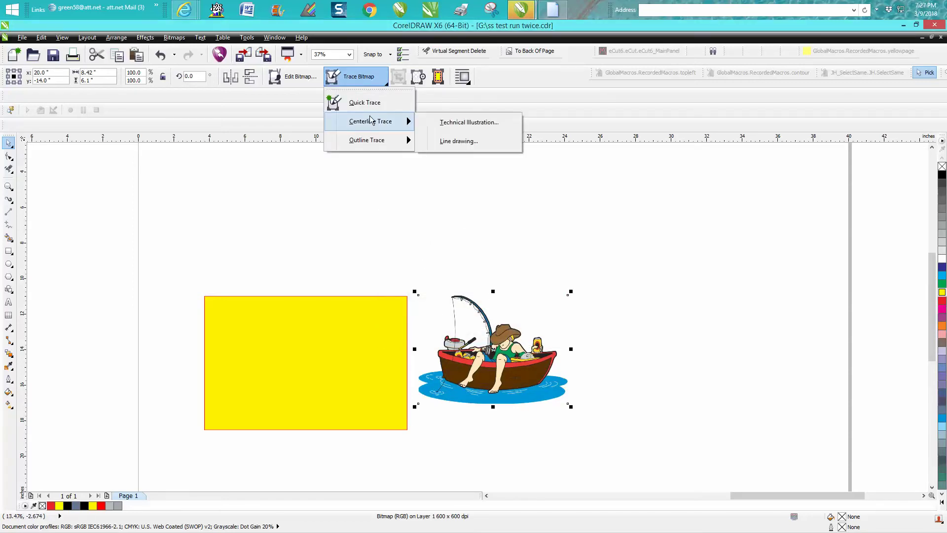
{"action": "mouse_move", "coordinate": [370, 142]}
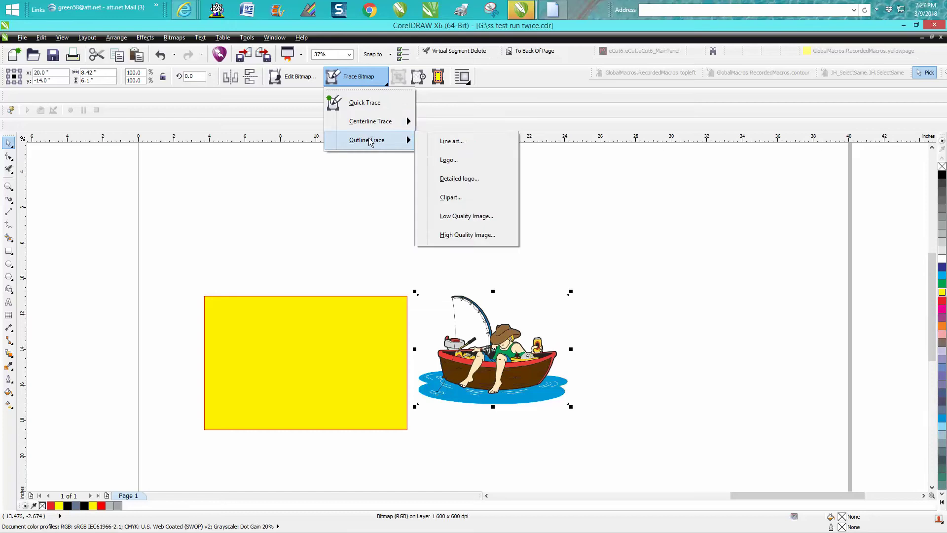
{"action": "left_click", "coordinate": [443, 194]}
{"action": "left_click", "coordinate": [453, 305]}
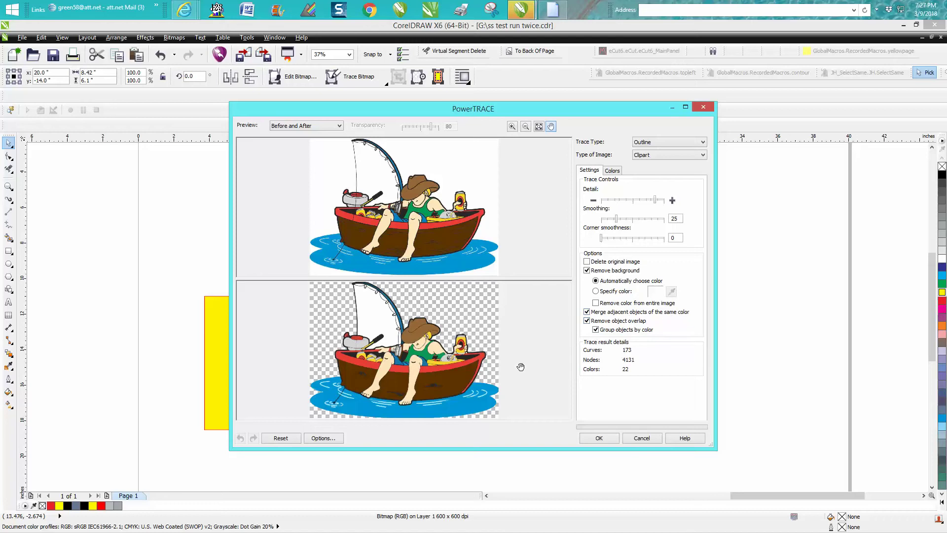
{"action": "left_click", "coordinate": [599, 438]}
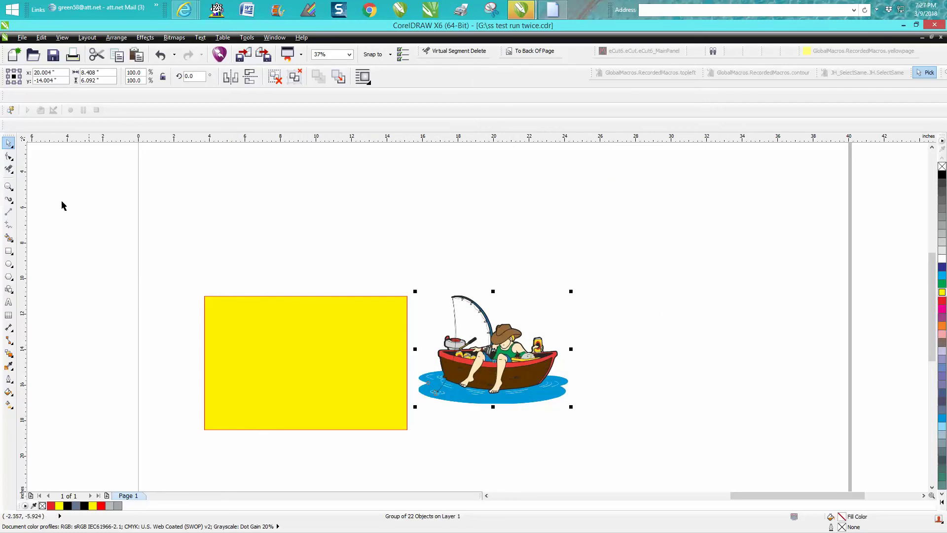
Step: Select the traced fisherman group and duplicate it with Ctrl+D
{"action": "left_click", "coordinate": [8, 186]}
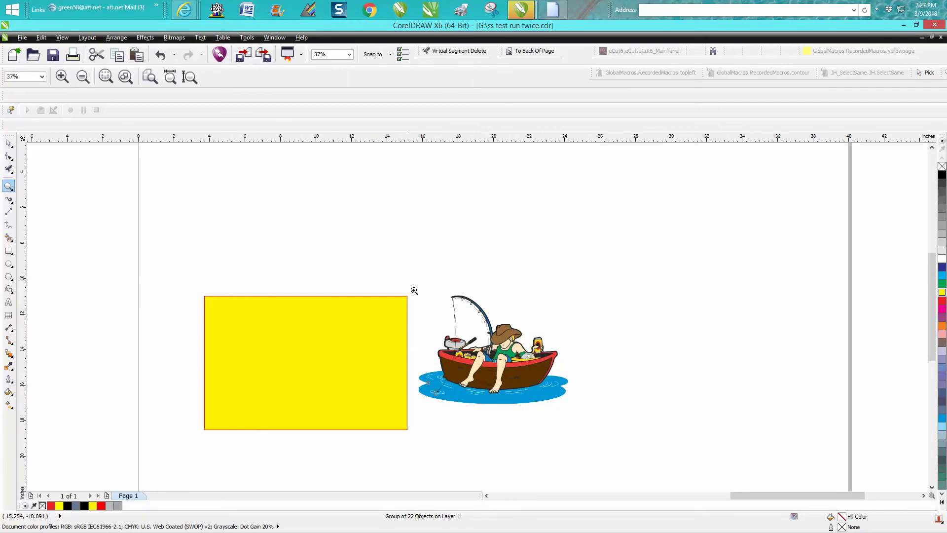
{"action": "left_click_drag", "start_coordinate": [411, 286], "coordinate": [676, 452]}
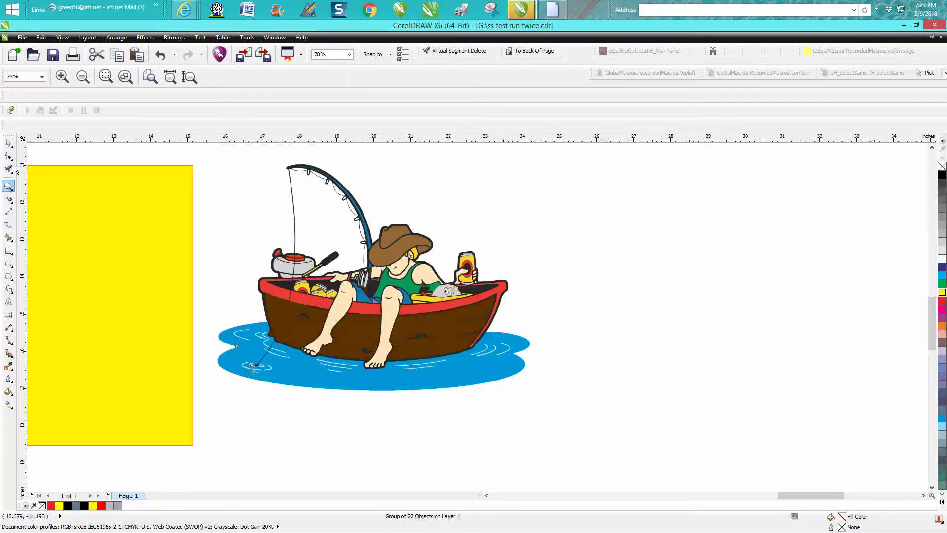
{"action": "left_click", "coordinate": [9, 144]}
{"action": "left_click", "coordinate": [434, 186]}
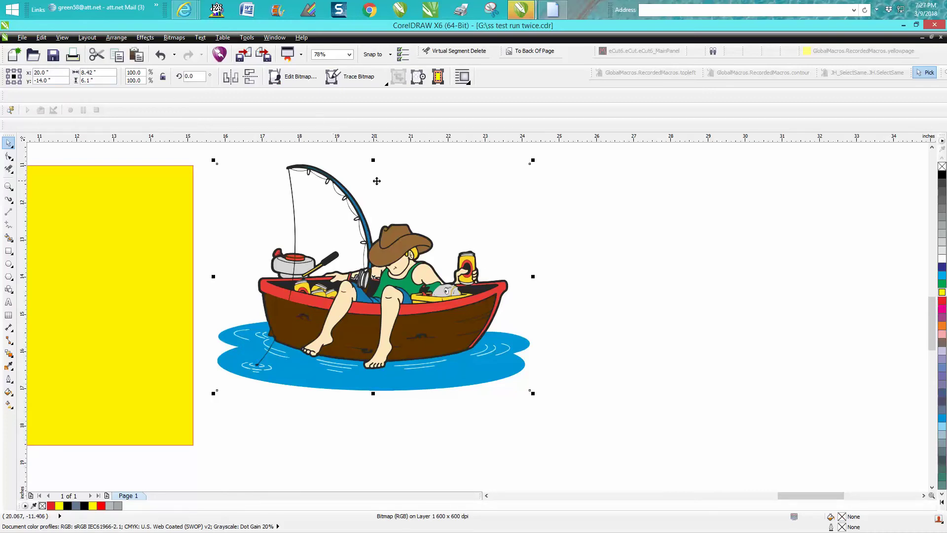
{"action": "left_click", "coordinate": [585, 181]}
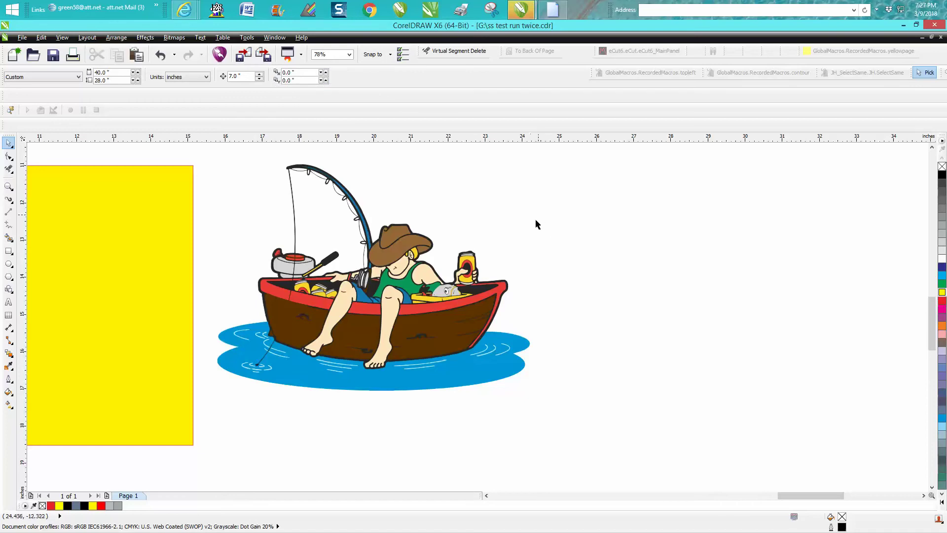
{"action": "left_click", "coordinate": [479, 288]}
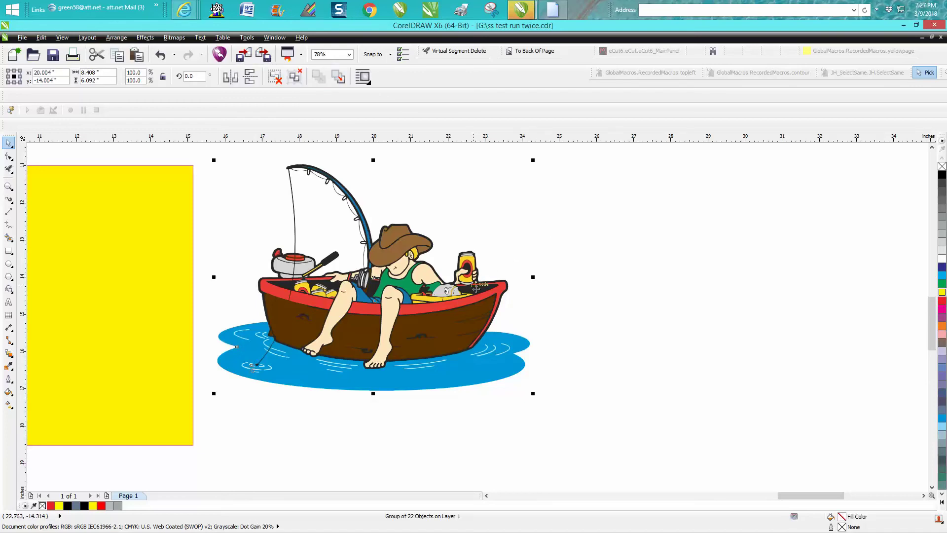
{"action": "key", "text": "ctrl+d"}
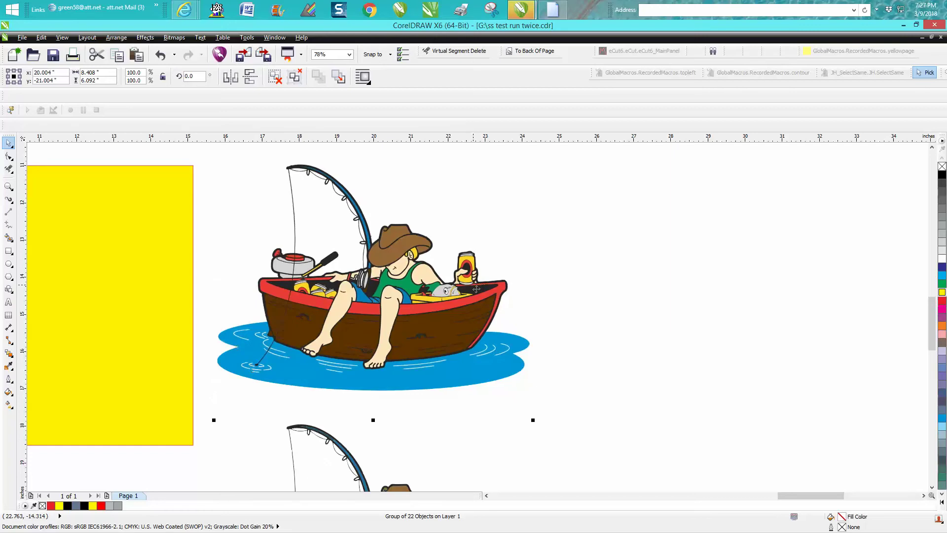
{"action": "scroll", "coordinate": [476, 288], "scroll_direction": "down", "scroll_amount": 2}
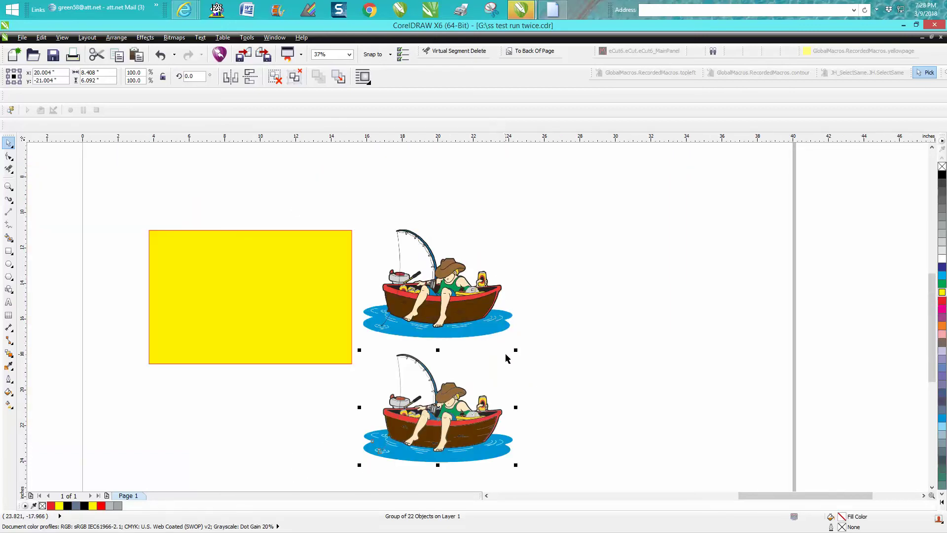
Step: Ungroup the traced fisherman and move it beside the original bitmap
{"action": "left_click", "coordinate": [160, 55]}
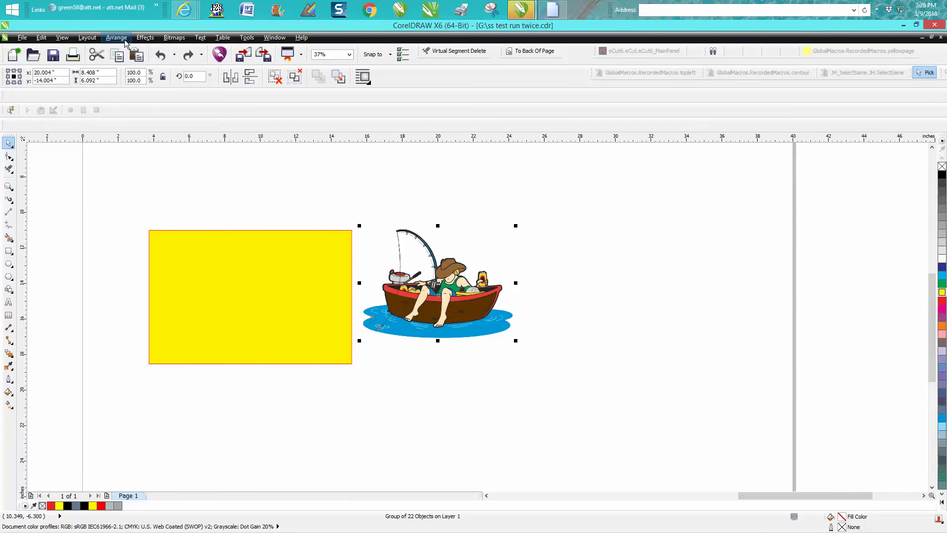
{"action": "left_click", "coordinate": [123, 39]}
{"action": "left_click", "coordinate": [131, 111]}
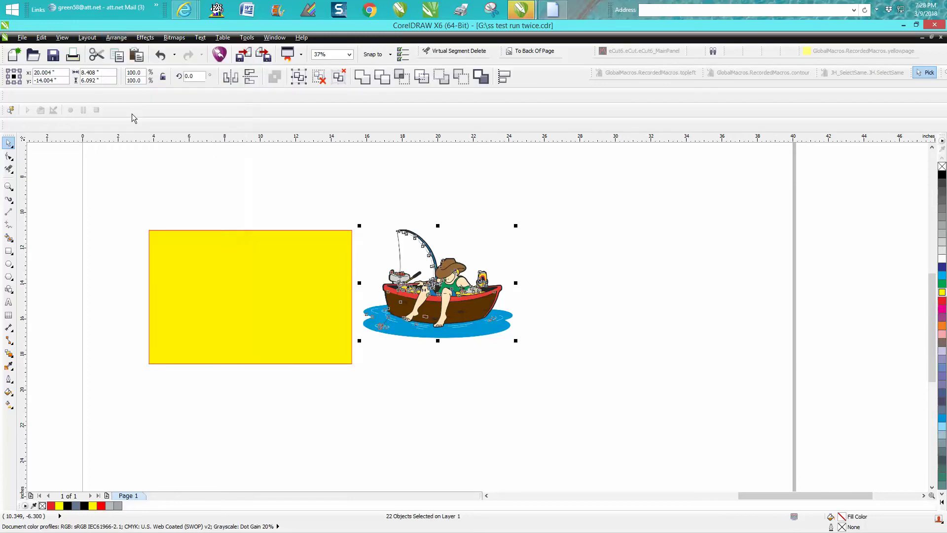
{"action": "left_click_drag", "start_coordinate": [441, 291], "coordinate": [599, 290]}
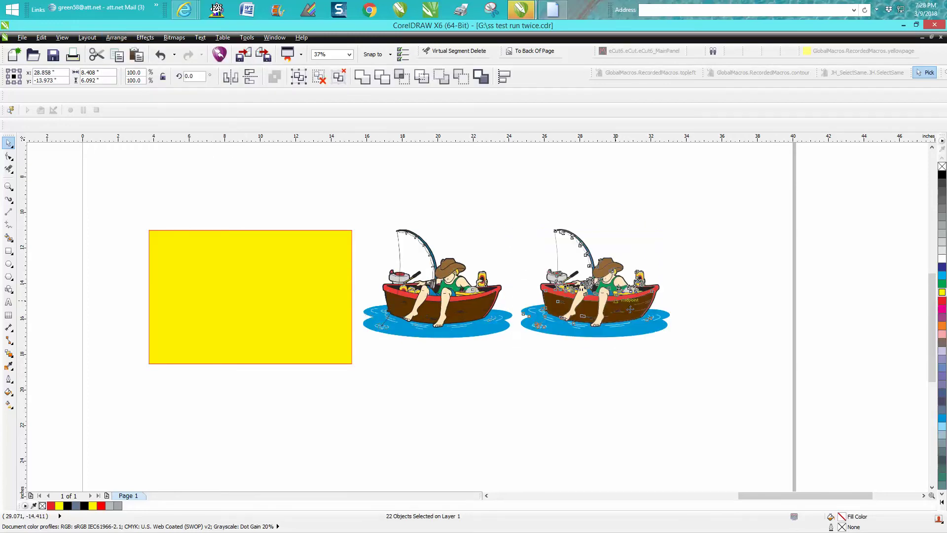
Step: Marquee-select all the right fisherman's pieces and ungroup them into 173 objects
{"action": "left_click", "coordinate": [579, 376]}
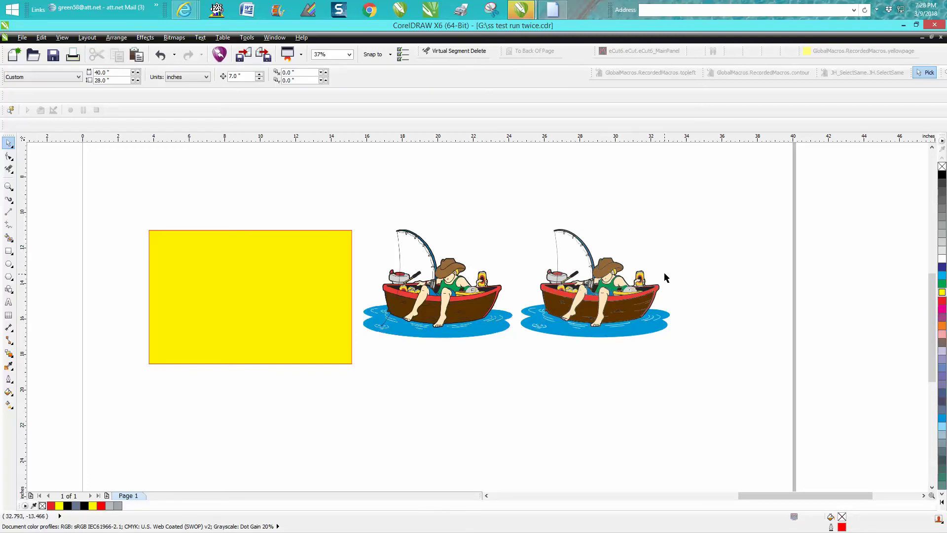
{"action": "left_click", "coordinate": [643, 290]}
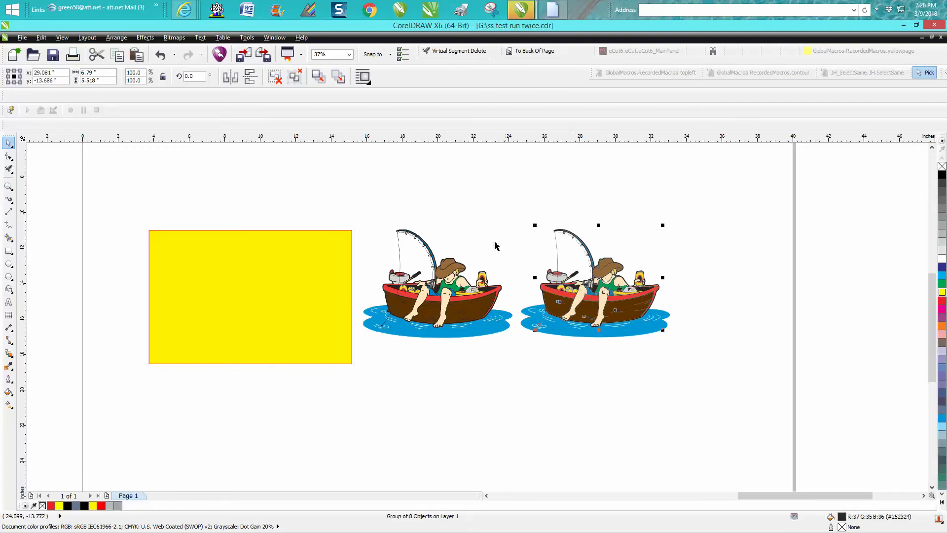
{"action": "left_click_drag", "start_coordinate": [505, 218], "coordinate": [708, 338]}
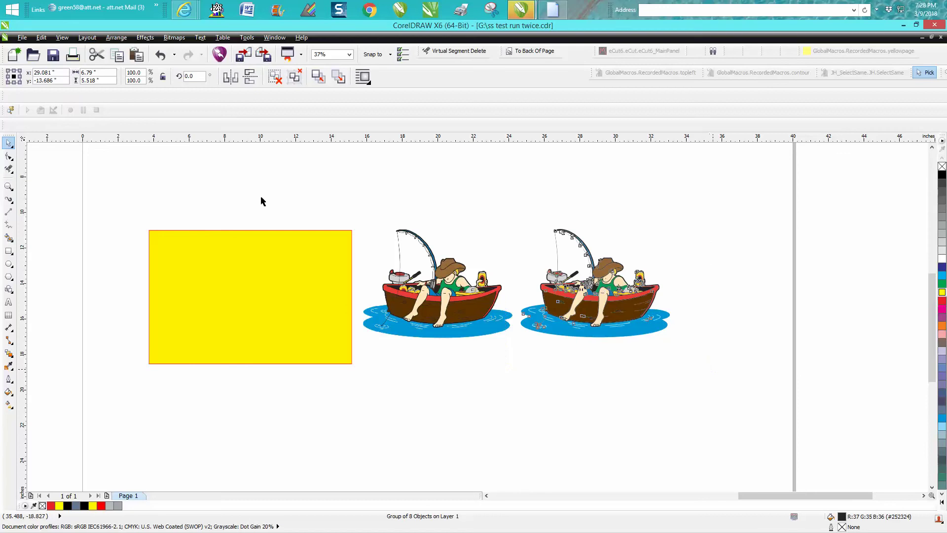
{"action": "left_click", "coordinate": [117, 38]}
{"action": "left_click", "coordinate": [130, 114]}
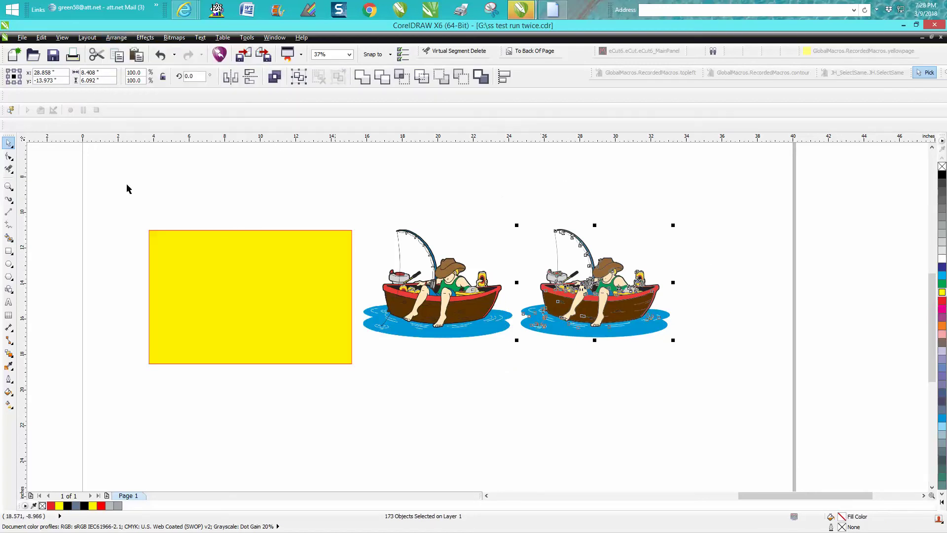
{"action": "left_click", "coordinate": [9, 186]}
{"action": "left_click_drag", "start_coordinate": [484, 218], "coordinate": [755, 474]}
Step: Nudge the black outline curve 7 inches down and give it a black outline
{"action": "left_click", "coordinate": [9, 143]}
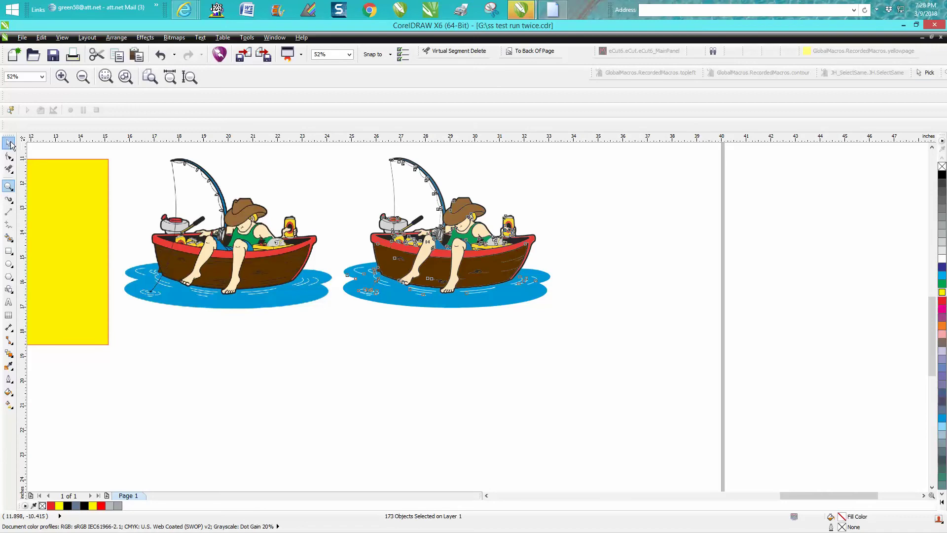
{"action": "key", "text": "Escape"}
{"action": "left_click", "coordinate": [516, 243]}
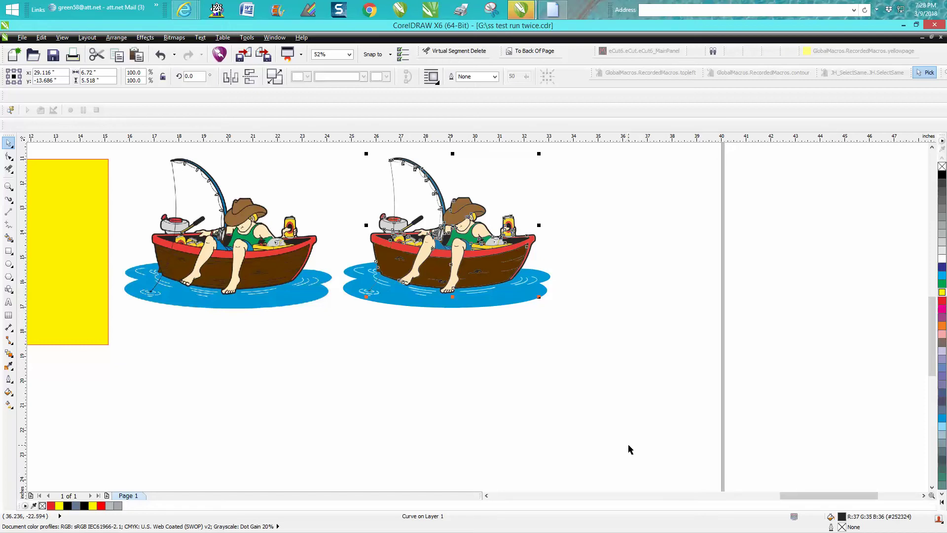
{"action": "key", "text": "Down"}
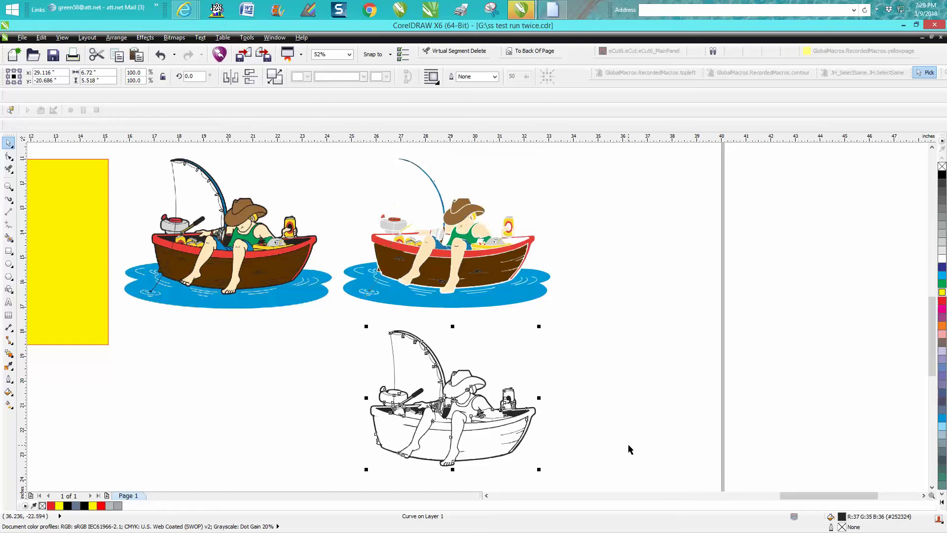
{"action": "left_click", "coordinate": [594, 376]}
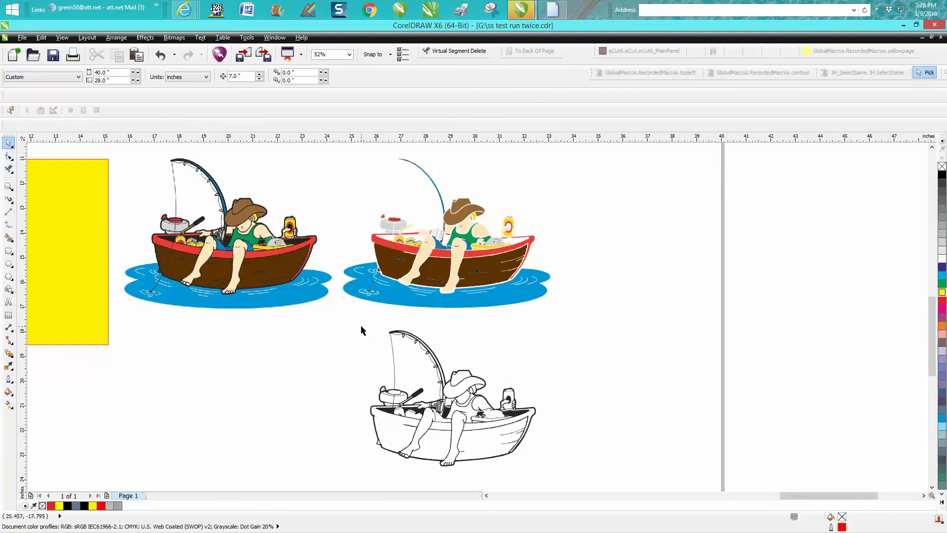
{"action": "left_click_drag", "start_coordinate": [382, 388], "coordinate": [557, 469]}
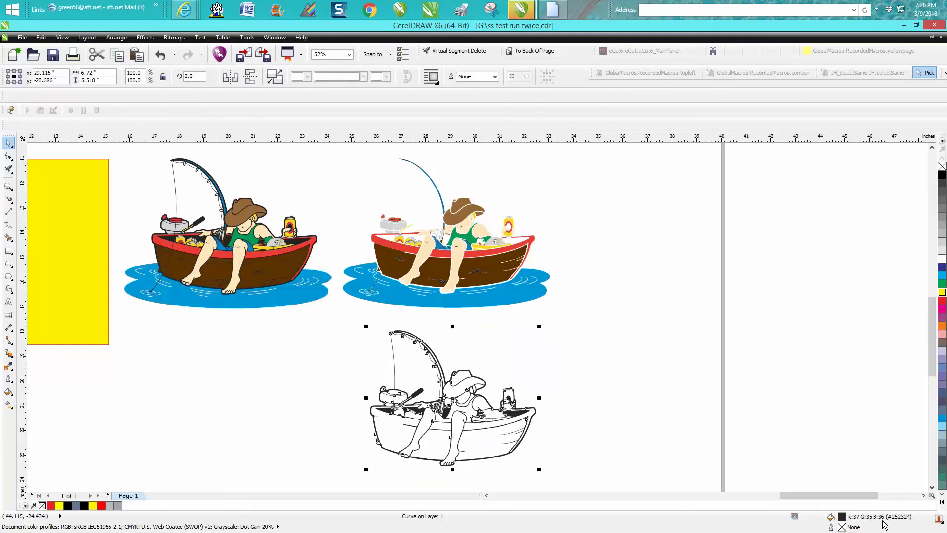
{"action": "right_click", "coordinate": [942, 176]}
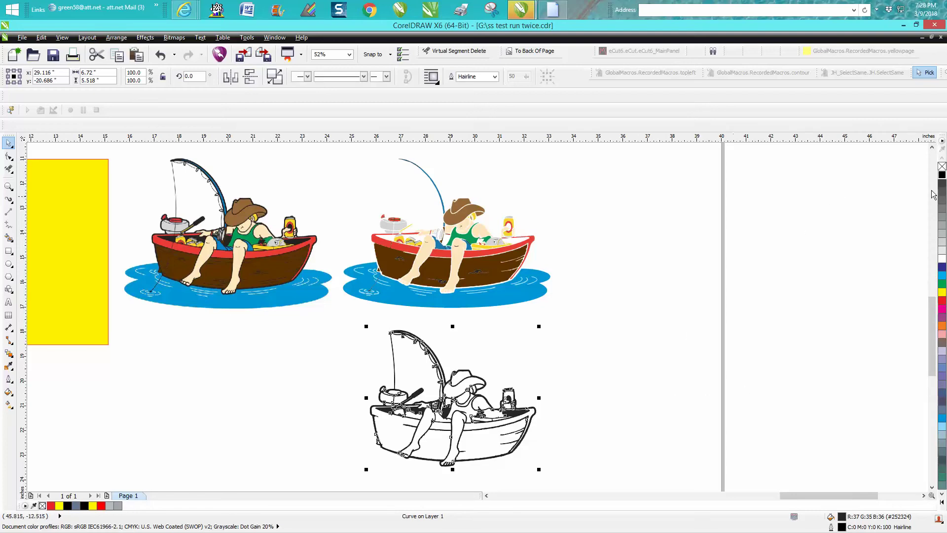
Step: Fill the separated line drawing pure black (K:100) and remove its outline
{"action": "left_click", "coordinate": [8, 186]}
{"action": "mouse_move", "coordinate": [366, 315]}
{"action": "left_mouse_down"}
{"action": "mouse_move", "coordinate": [393, 346]}
{"action": "mouse_move", "coordinate": [448, 366]}
{"action": "left_mouse_up"}
{"action": "left_click", "coordinate": [9, 143]}
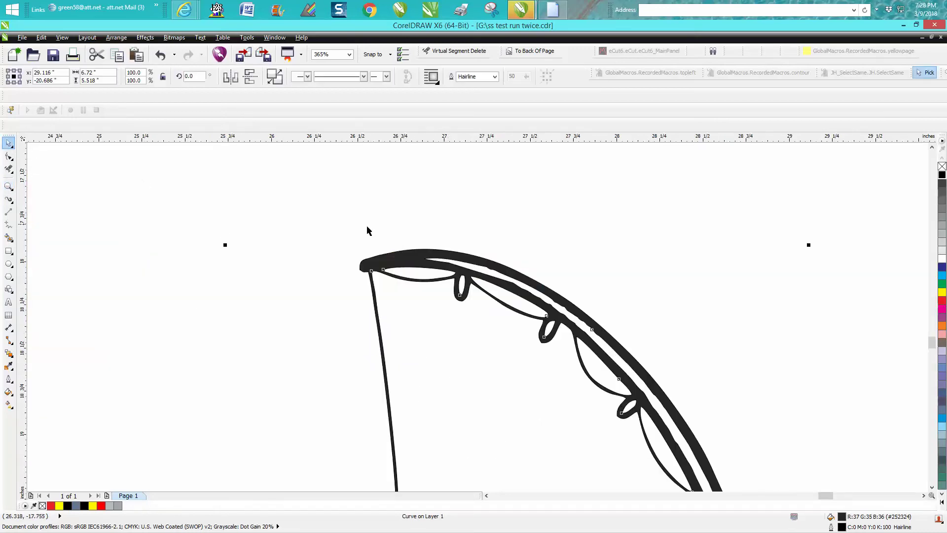
{"action": "scroll", "coordinate": [367, 230], "scroll_direction": "down", "scroll_amount": 3}
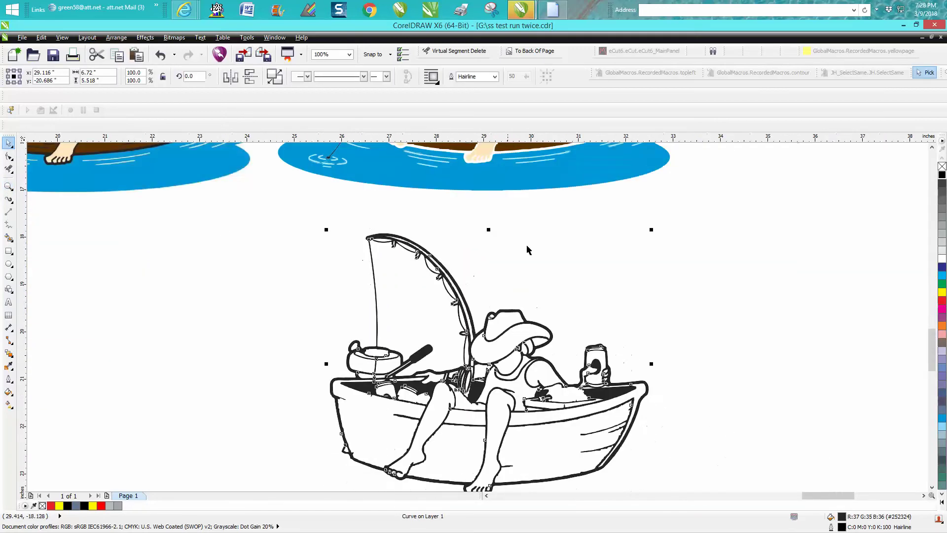
{"action": "left_click", "coordinate": [942, 175]}
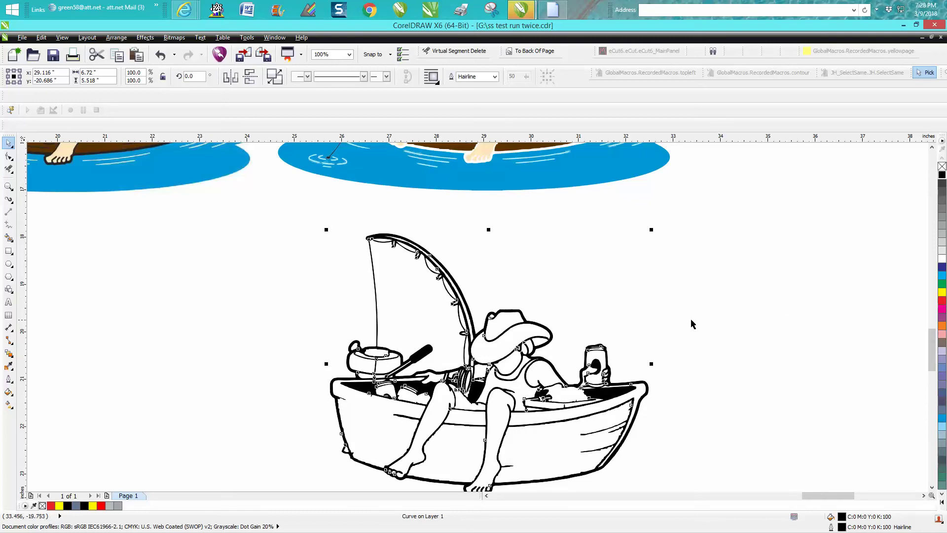
{"action": "right_click", "coordinate": [942, 167]}
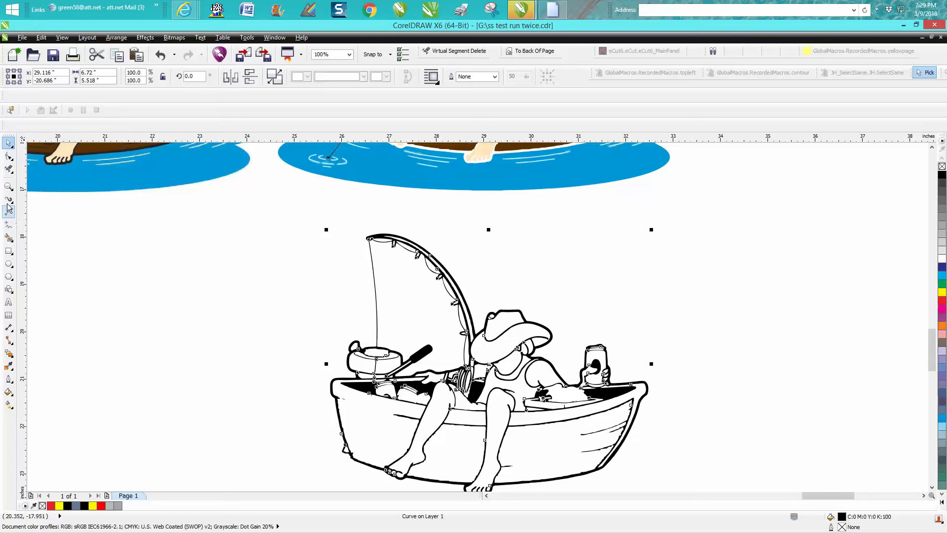
Step: Inspect the rod tip, all three boat drawings, and the lower boat's foot up close
{"action": "left_click", "coordinate": [8, 186]}
{"action": "left_click", "coordinate": [443, 272]}
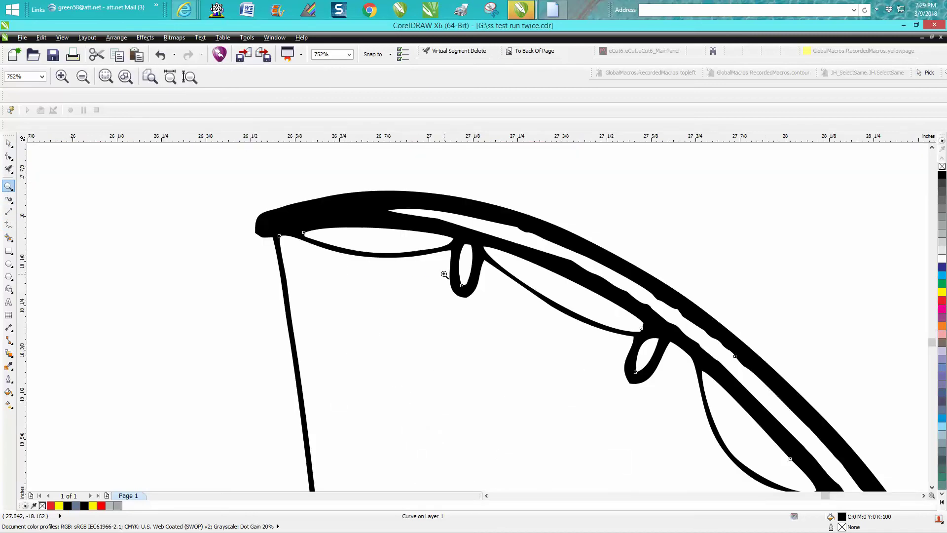
{"action": "key", "text": "F4"}
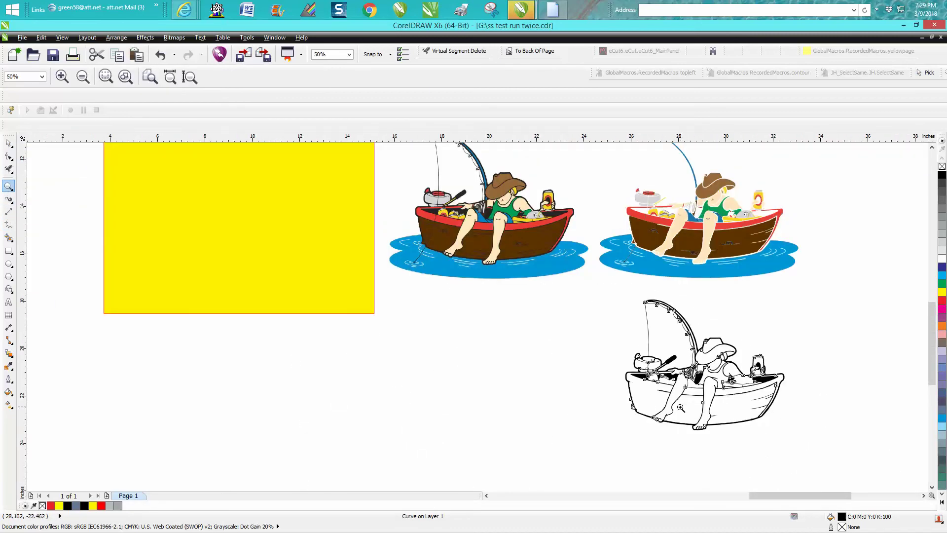
{"action": "left_click_drag", "start_coordinate": [630, 397], "coordinate": [659, 429]}
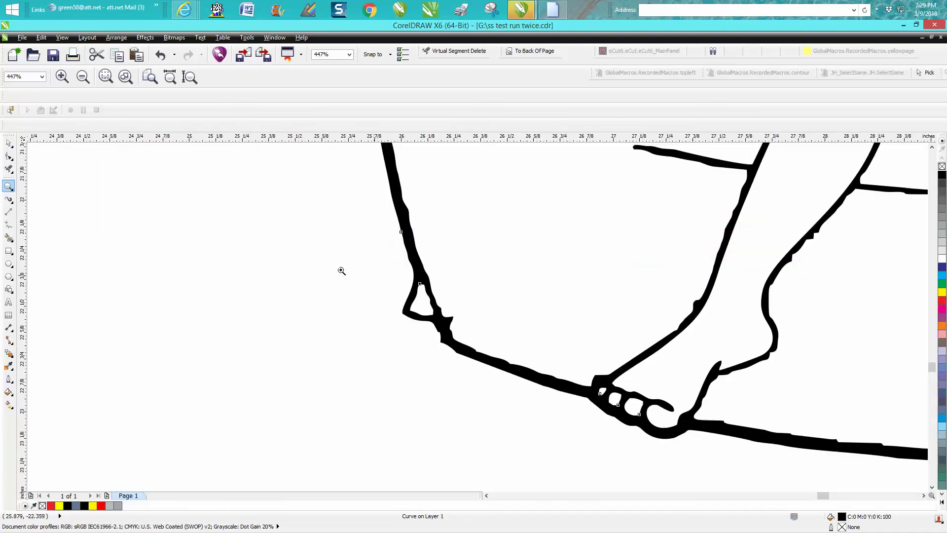
{"action": "scroll", "coordinate": [408, 227], "scroll_direction": "down", "scroll_amount": 2}
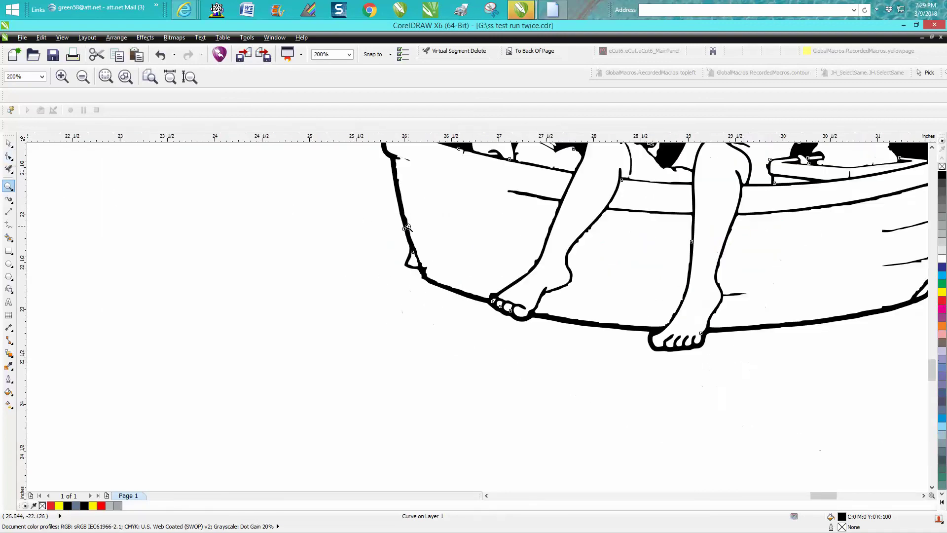
Step: Remove the drawing's fill and give it a red hairline outline
{"action": "left_click", "coordinate": [941, 168]}
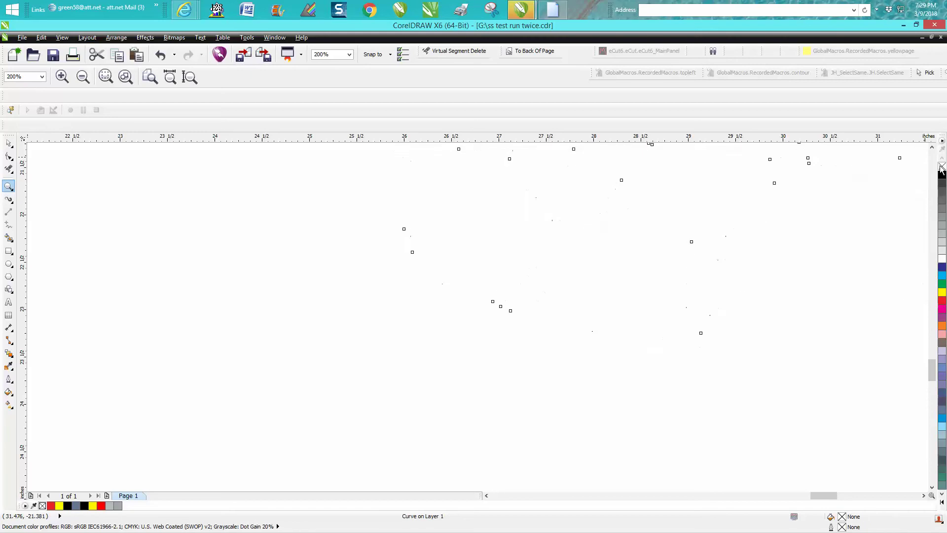
{"action": "right_click", "coordinate": [941, 300]}
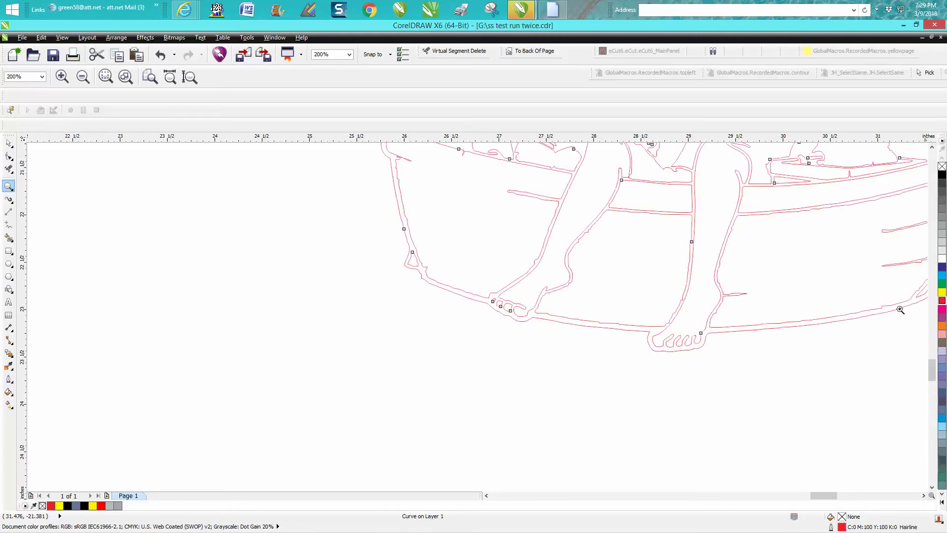
{"action": "left_click", "coordinate": [9, 187]}
{"action": "left_click_drag", "start_coordinate": [340, 203], "coordinate": [555, 345]}
Step: Delete the stray loop and kink nodes near the boat's left end
{"action": "left_click", "coordinate": [9, 157]}
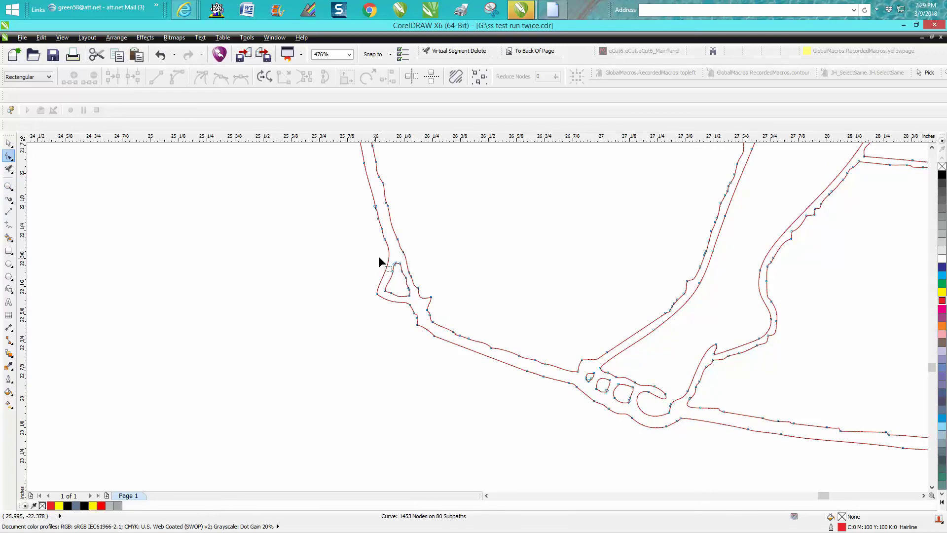
{"action": "left_click_drag", "start_coordinate": [375, 254], "coordinate": [421, 308]}
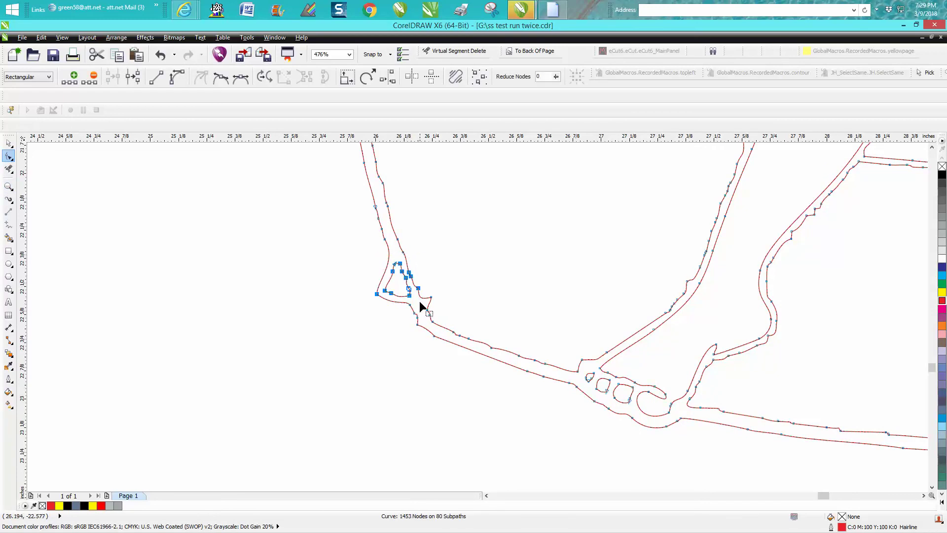
{"action": "key", "text": "Delete"}
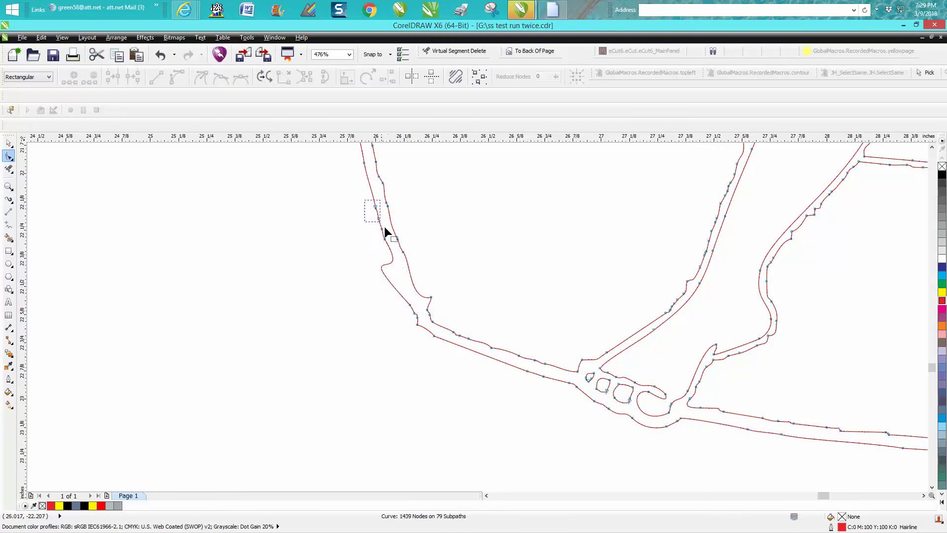
{"action": "left_click_drag", "start_coordinate": [385, 229], "coordinate": [409, 242]}
{"action": "key", "text": "Delete"}
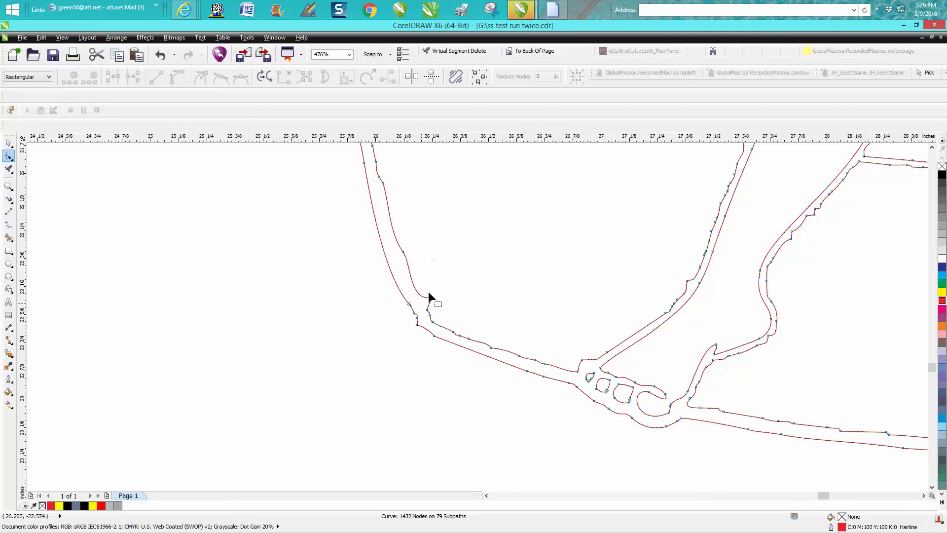
{"action": "left_click_drag", "start_coordinate": [389, 327], "coordinate": [389, 327]}
{"action": "key", "text": "Delete"}
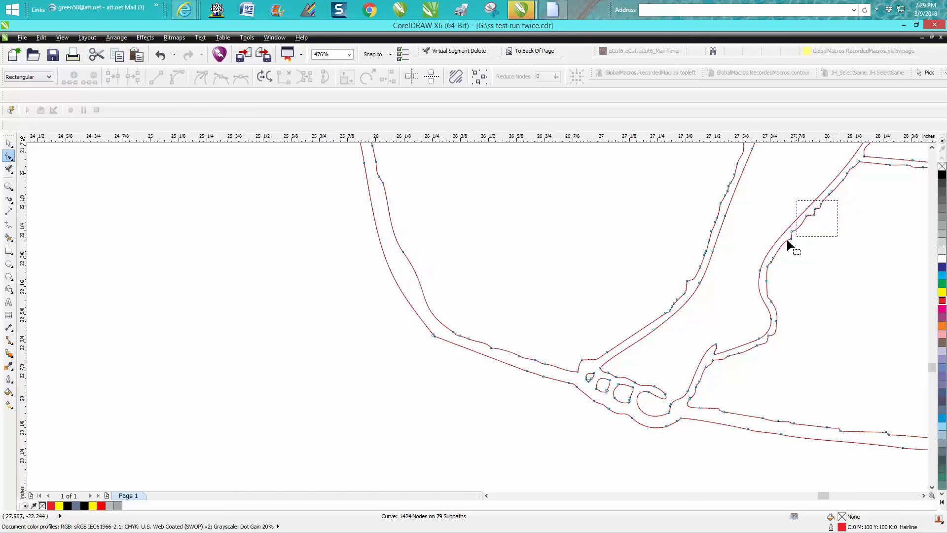
Step: Delete the kink nodes on the right curve, leaving 1407 nodes on 79 subpaths
{"action": "left_click_drag", "start_coordinate": [788, 241], "coordinate": [788, 243]}
{"action": "key", "text": "Delete"}
{"action": "left_click_drag", "start_coordinate": [761, 170], "coordinate": [686, 251]}
{"action": "scroll", "coordinate": [686, 249], "scroll_direction": "down", "scroll_amount": 3}
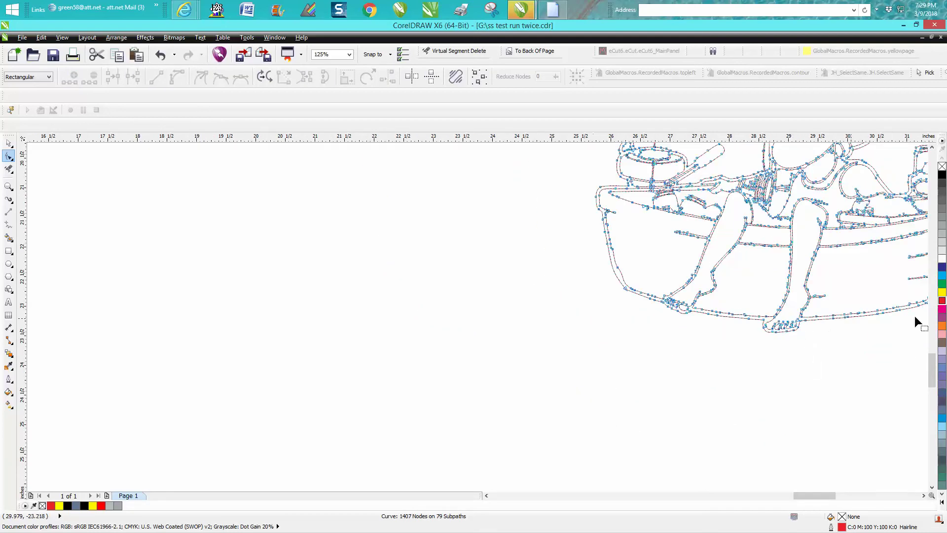
{"action": "left_click_drag", "start_coordinate": [932, 369], "coordinate": [932, 356]}
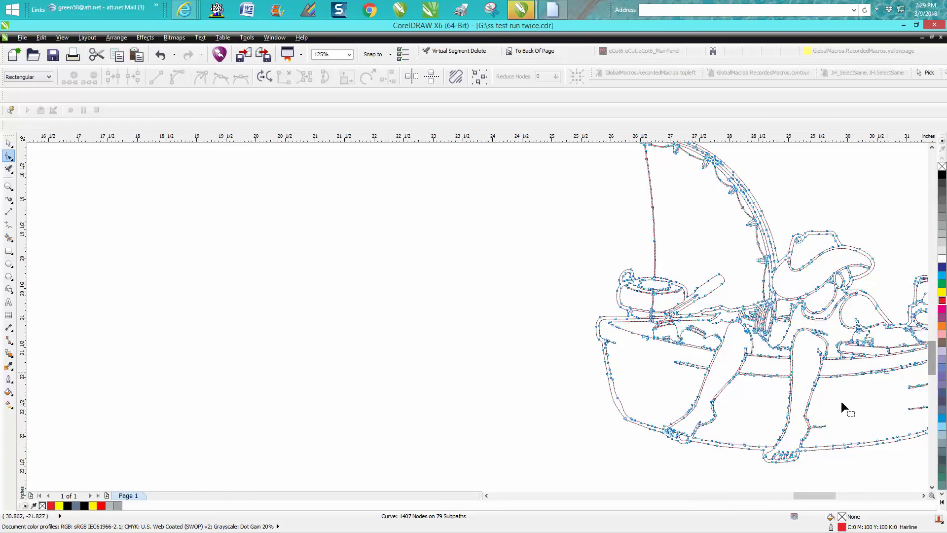
{"action": "left_click_drag", "start_coordinate": [797, 496], "coordinate": [825, 496]}
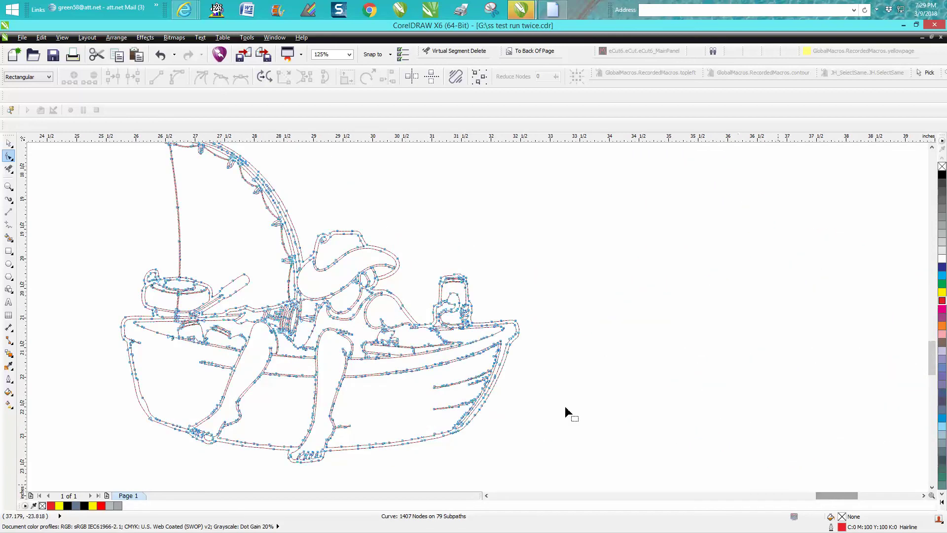
{"action": "left_click", "coordinate": [9, 143]}
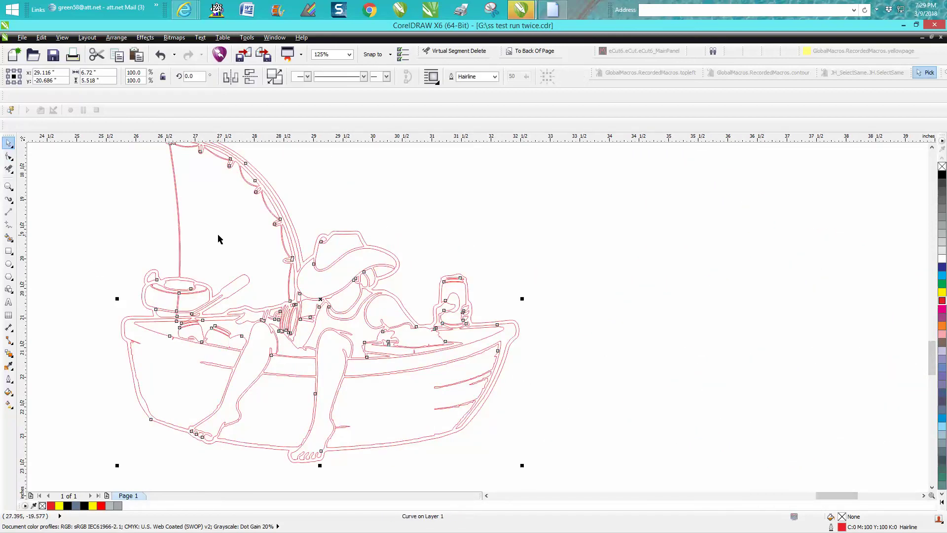
{"action": "left_click", "coordinate": [942, 176]}
{"action": "right_click", "coordinate": [942, 167]}
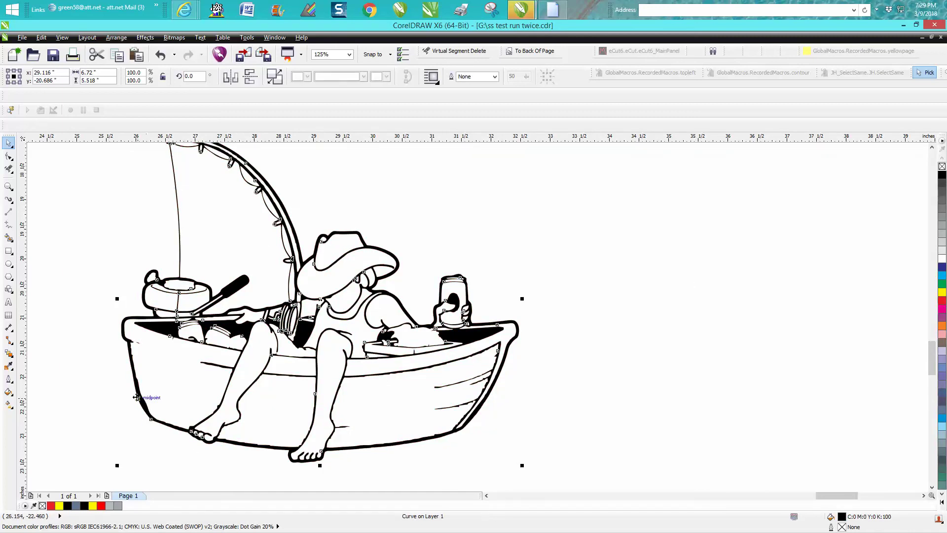
{"action": "left_click", "coordinate": [8, 185]}
{"action": "left_click_drag", "start_coordinate": [461, 357], "coordinate": [526, 408]}
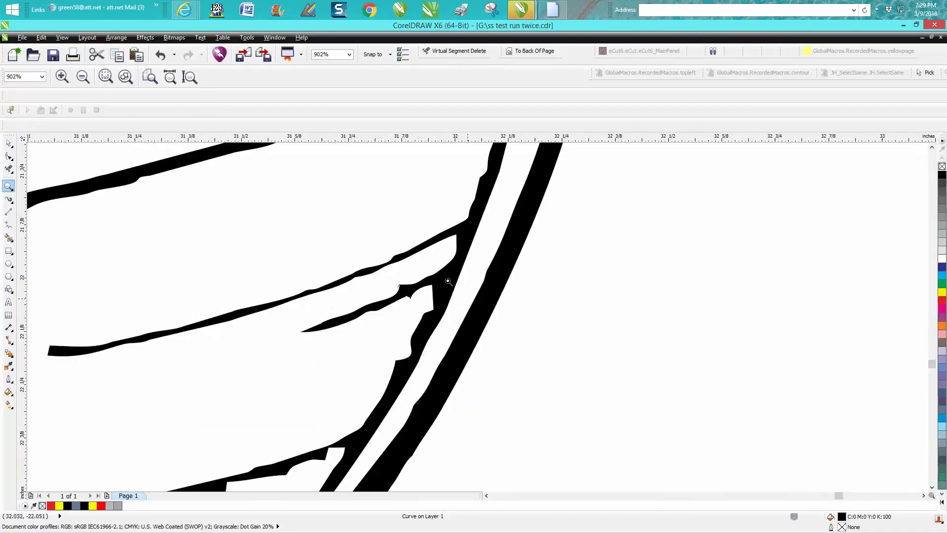
{"action": "scroll", "coordinate": [433, 291], "scroll_direction": "down", "scroll_amount": 3}
{"action": "scroll", "coordinate": [434, 290], "scroll_direction": "down", "scroll_amount": 1}
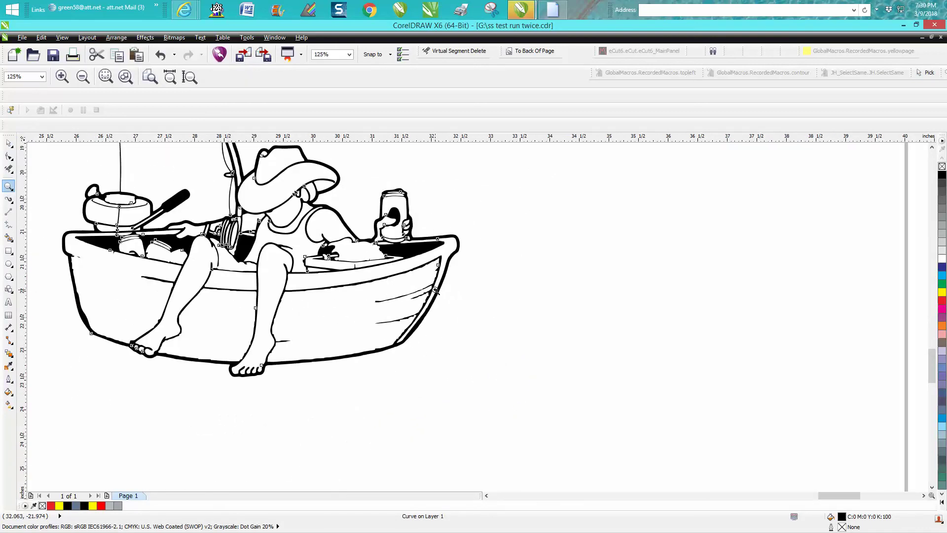
{"action": "left_click_drag", "start_coordinate": [350, 169], "coordinate": [299, 212]}
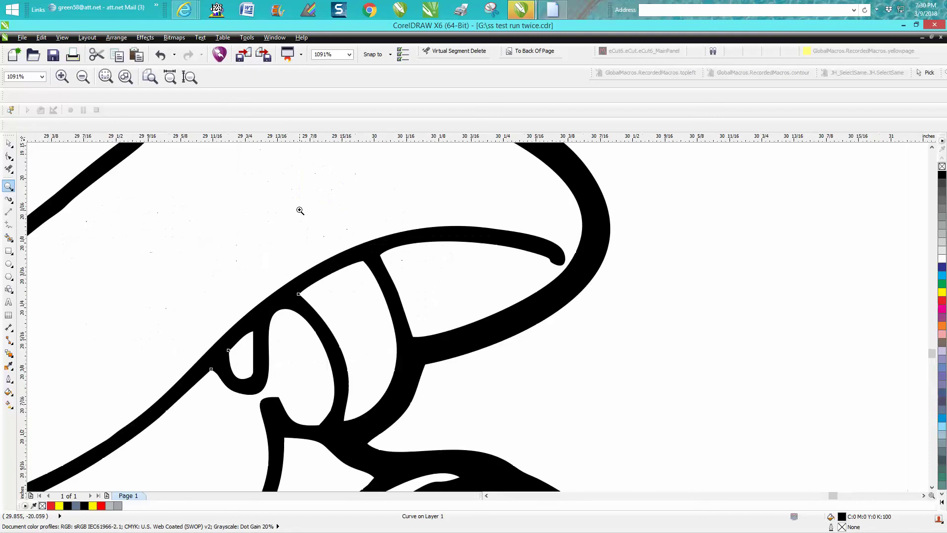
{"action": "key", "text": "F3"}
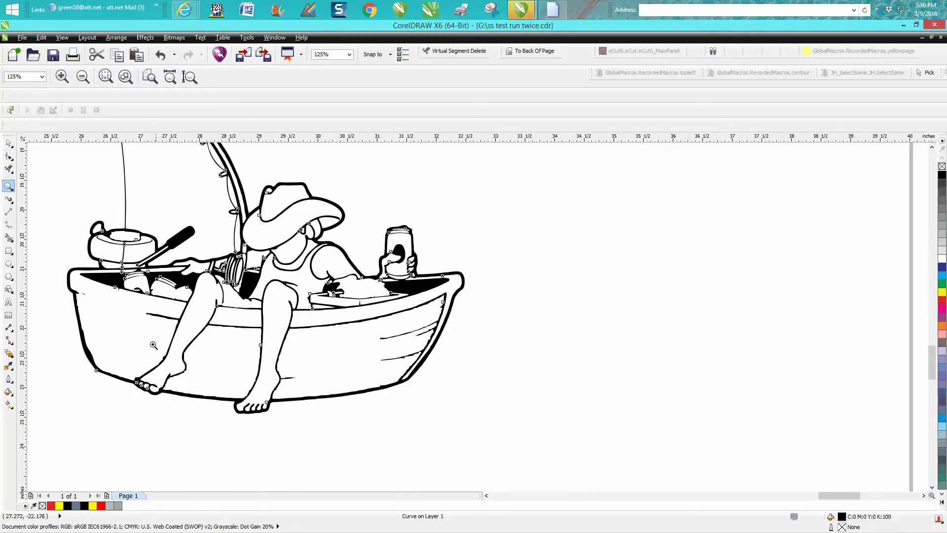
{"action": "left_click_drag", "start_coordinate": [154, 345], "coordinate": [209, 393]}
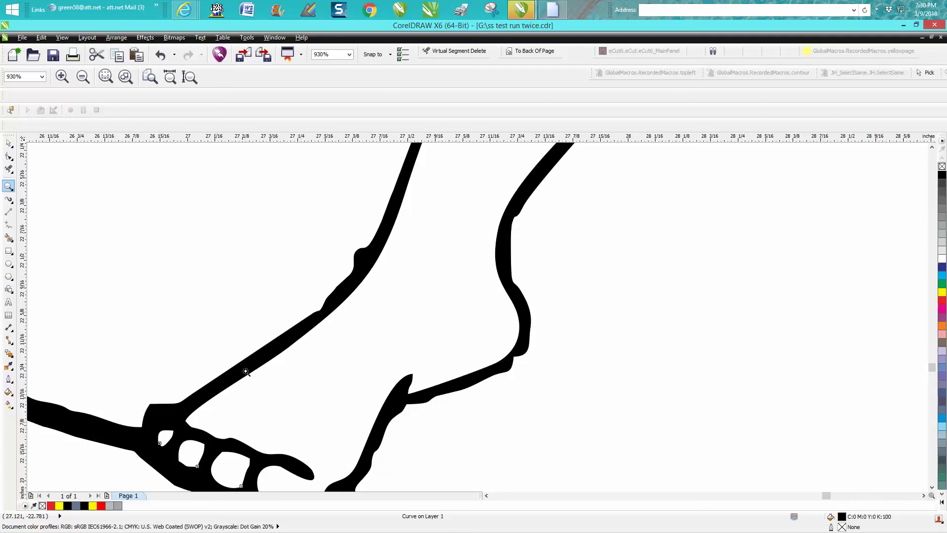
{"action": "scroll", "coordinate": [245, 371], "scroll_direction": "down", "scroll_amount": 3}
{"action": "scroll", "coordinate": [370, 344], "scroll_direction": "down", "scroll_amount": 1}
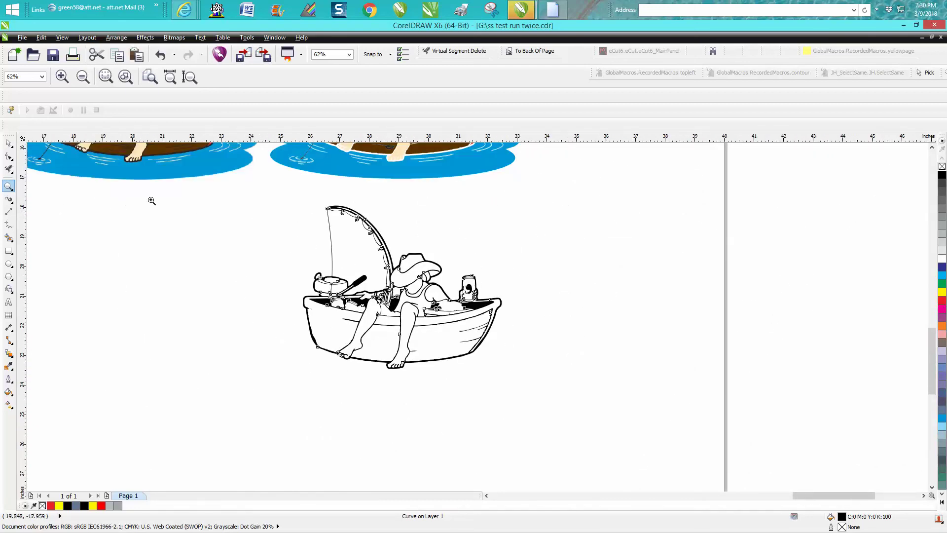
Step: Zoom in on the coloured fisherman's face and knees
{"action": "left_click_drag", "start_coordinate": [251, 194], "coordinate": [540, 383]}
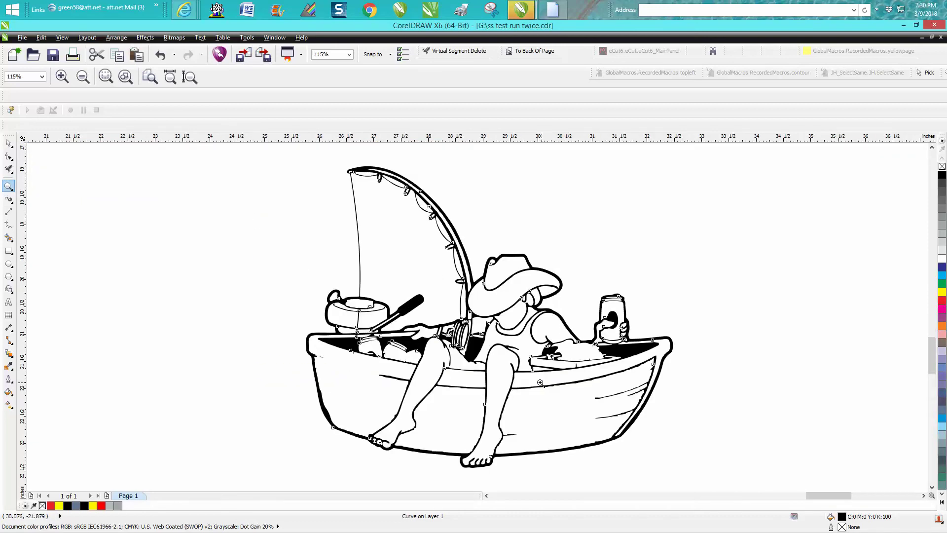
{"action": "scroll", "coordinate": [467, 350], "scroll_direction": "down", "scroll_amount": 3}
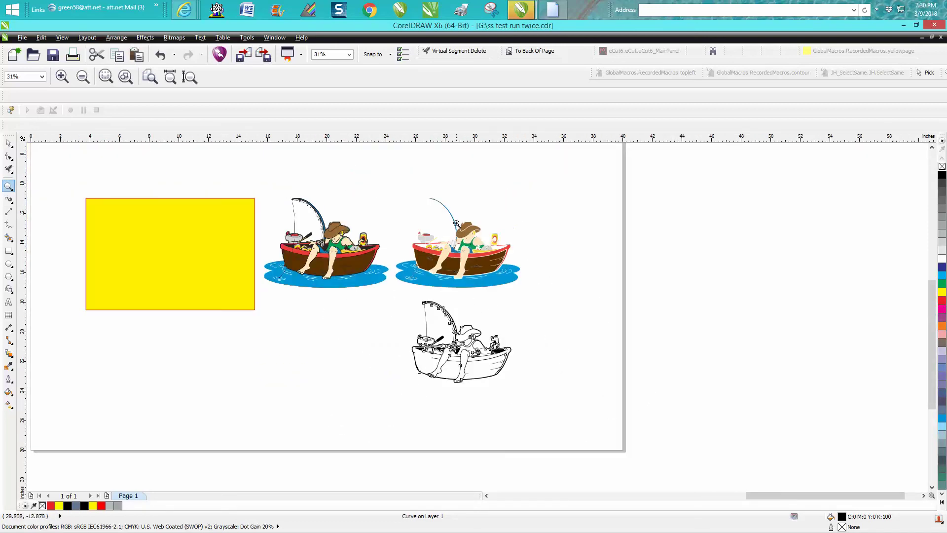
{"action": "left_click_drag", "start_coordinate": [456, 223], "coordinate": [518, 264]}
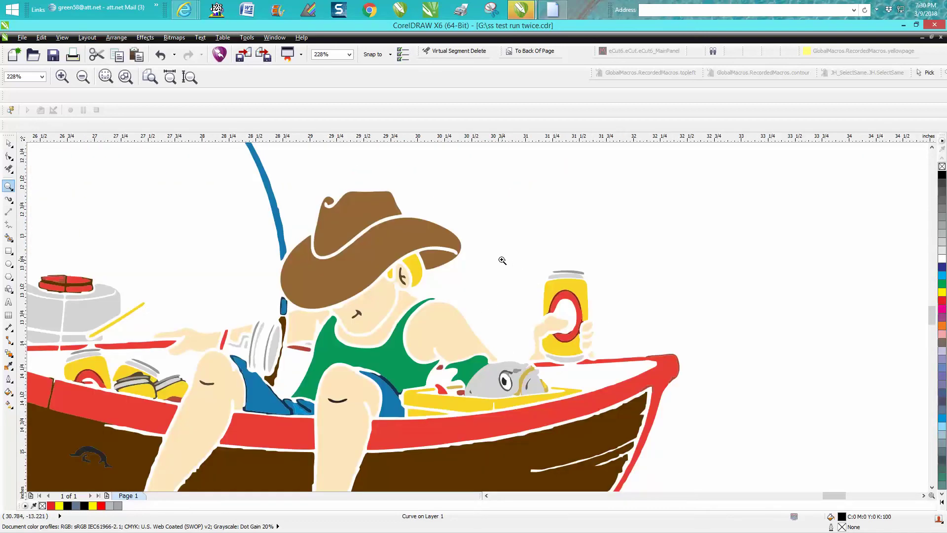
{"action": "scroll", "coordinate": [498, 258], "scroll_direction": "down", "scroll_amount": 3}
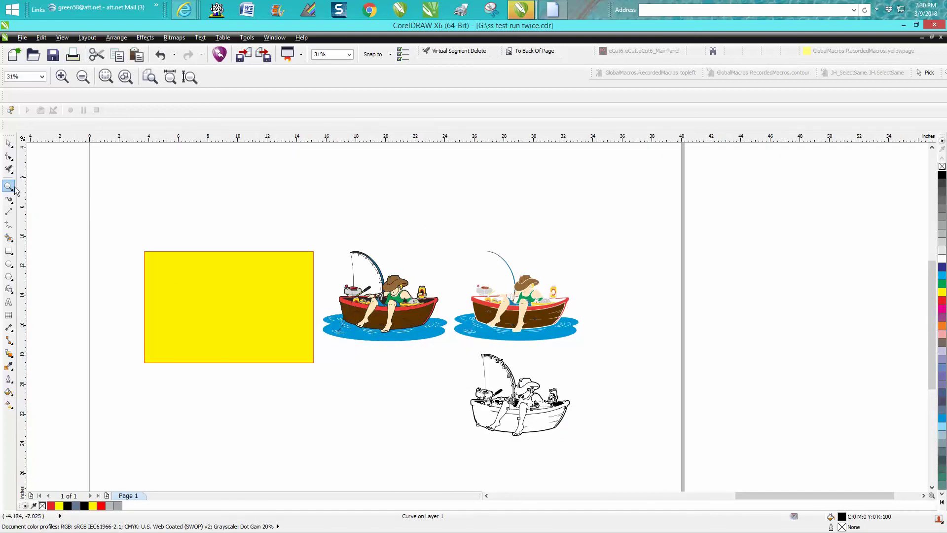
{"action": "left_click_drag", "start_coordinate": [506, 277], "coordinate": [591, 322]}
{"action": "left_click", "coordinate": [9, 143]}
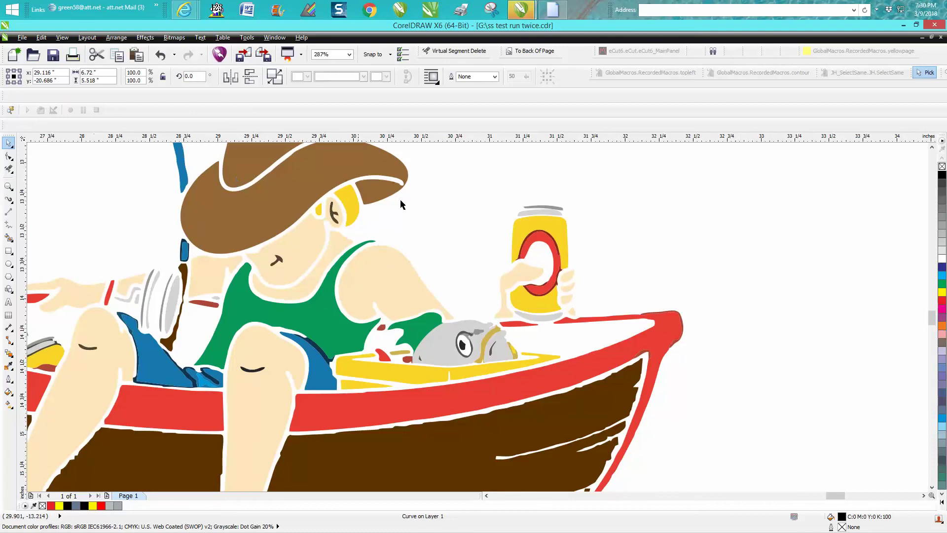
Step: Nudge the dark mouth curve and right knee curve 7 inches down onto the outline copy
{"action": "left_click", "coordinate": [281, 263]}
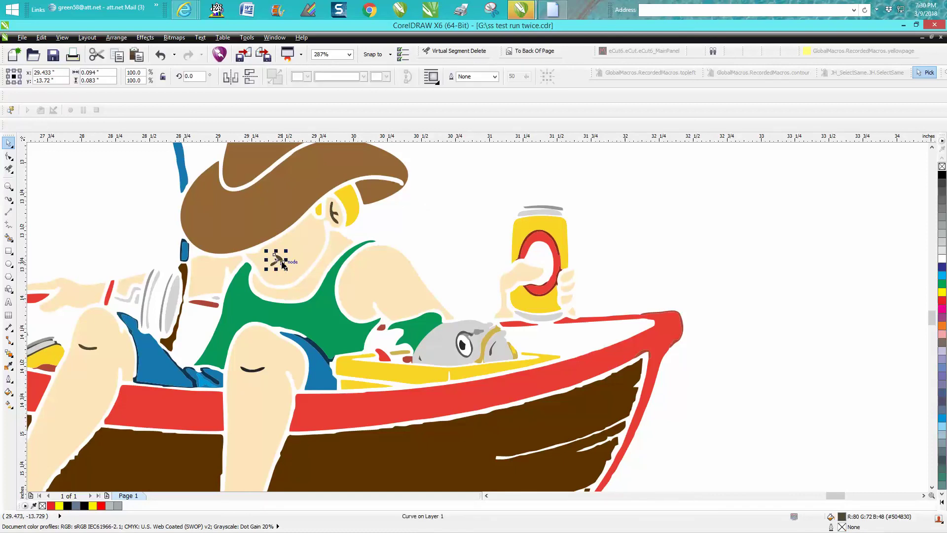
{"action": "key", "text": "Down"}
{"action": "left_click", "coordinate": [255, 374]}
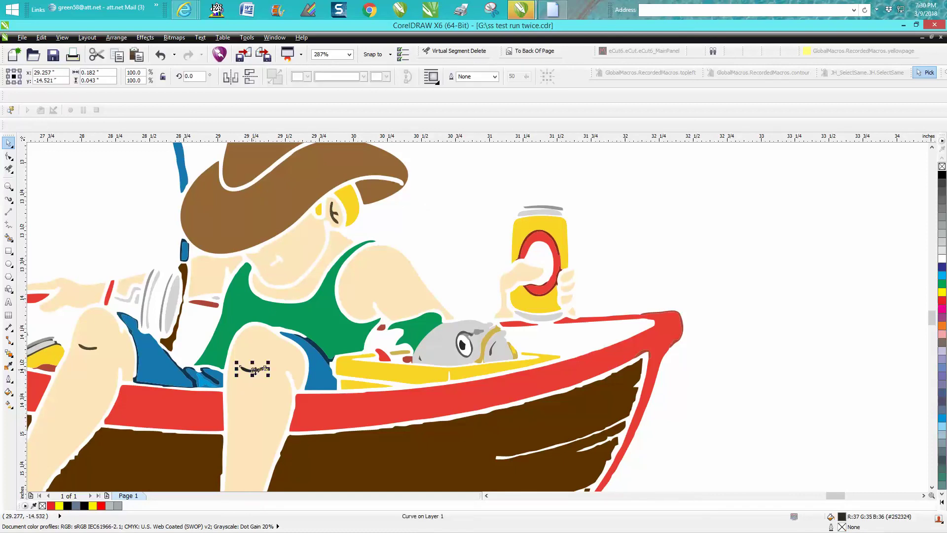
{"action": "key", "text": "Down"}
Step: Delete an accidental selection and select the dark curve on the left knee
{"action": "left_click", "coordinate": [94, 350]}
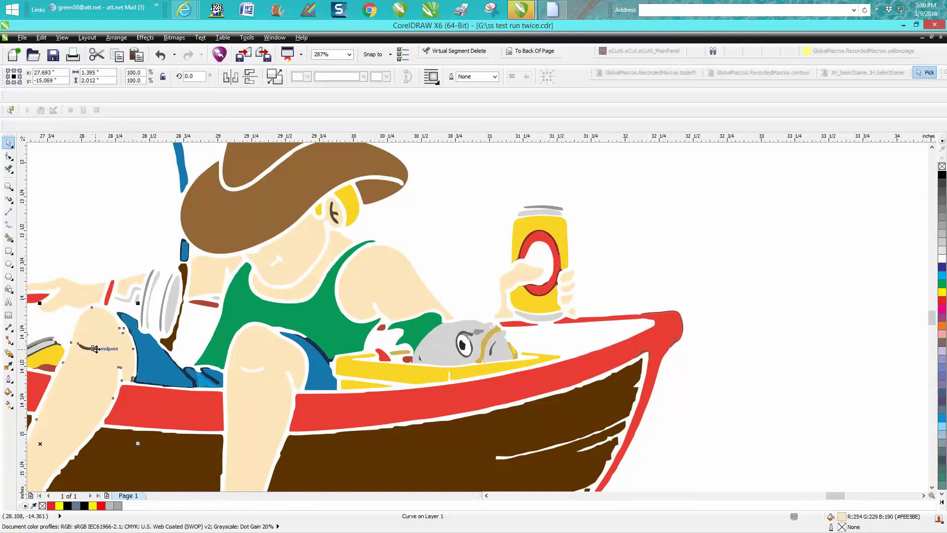
{"action": "left_click", "coordinate": [115, 249]}
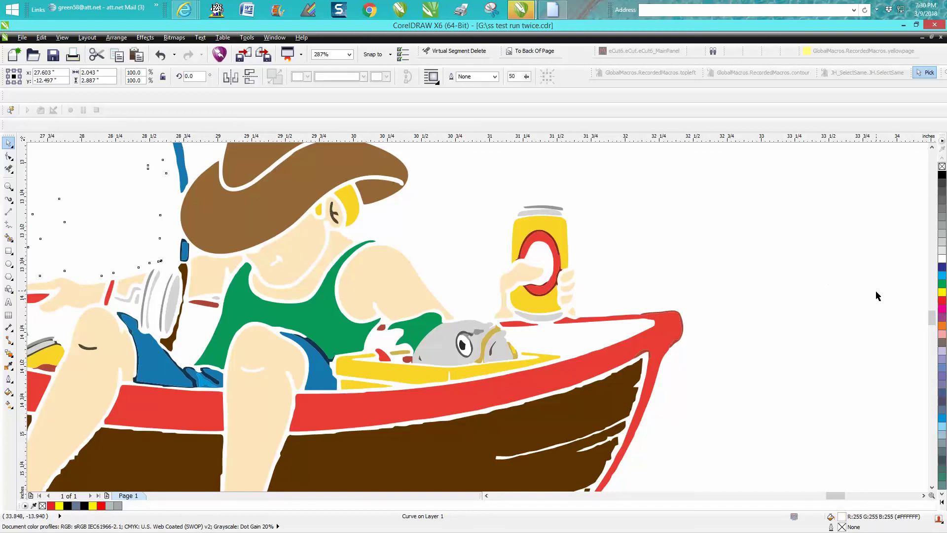
{"action": "key", "text": "Delete"}
{"action": "left_click", "coordinate": [94, 350]}
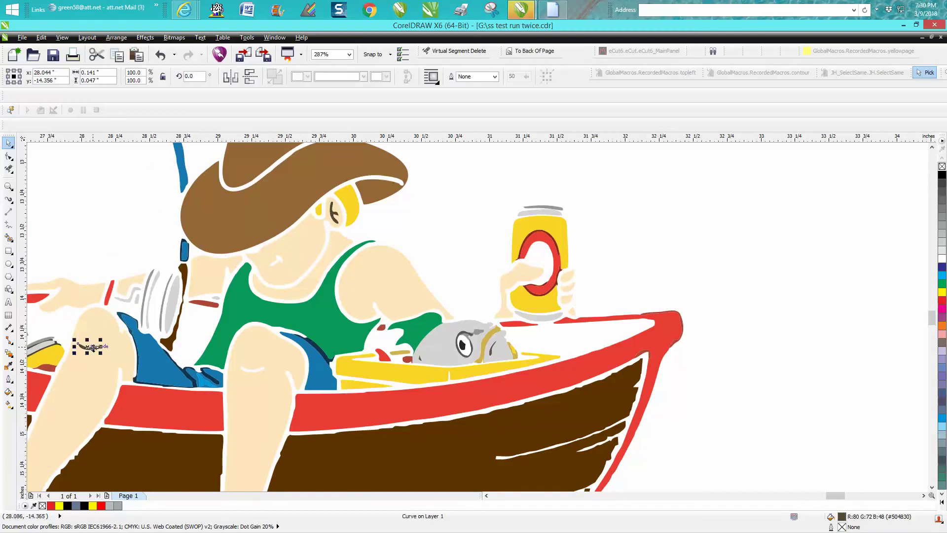
{"action": "scroll", "coordinate": [508, 344], "scroll_direction": "down", "scroll_amount": 5}
{"action": "scroll", "coordinate": [531, 365], "scroll_direction": "down", "scroll_amount": 3}
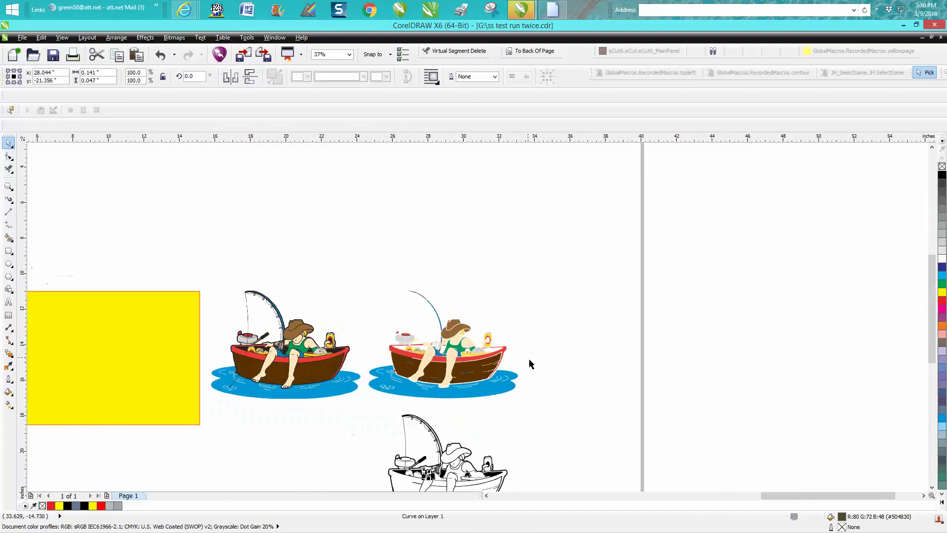
{"action": "left_click", "coordinate": [9, 186]}
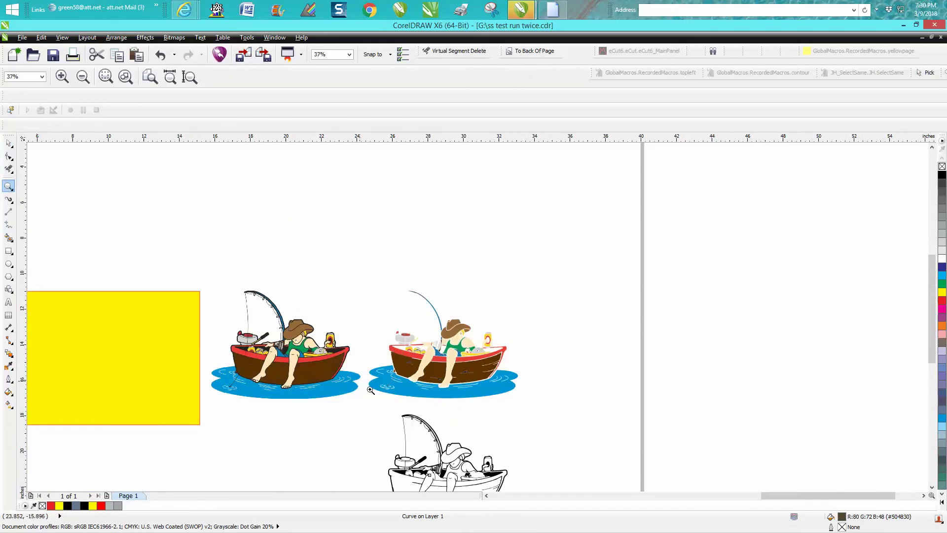
Step: Fill the outline fisherman's mouth curve and both kneecap curves black (K:100)
{"action": "left_click_drag", "start_coordinate": [398, 419], "coordinate": [509, 482]}
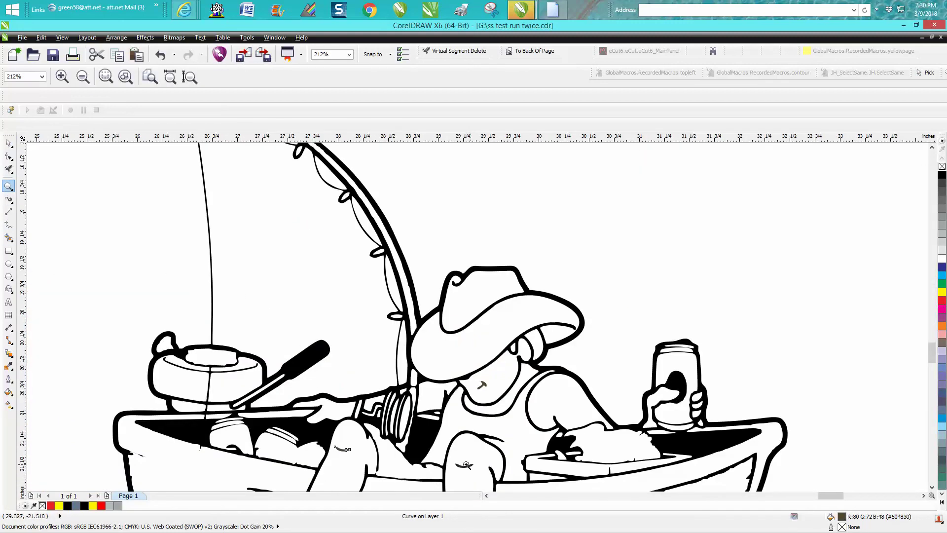
{"action": "left_click", "coordinate": [9, 143]}
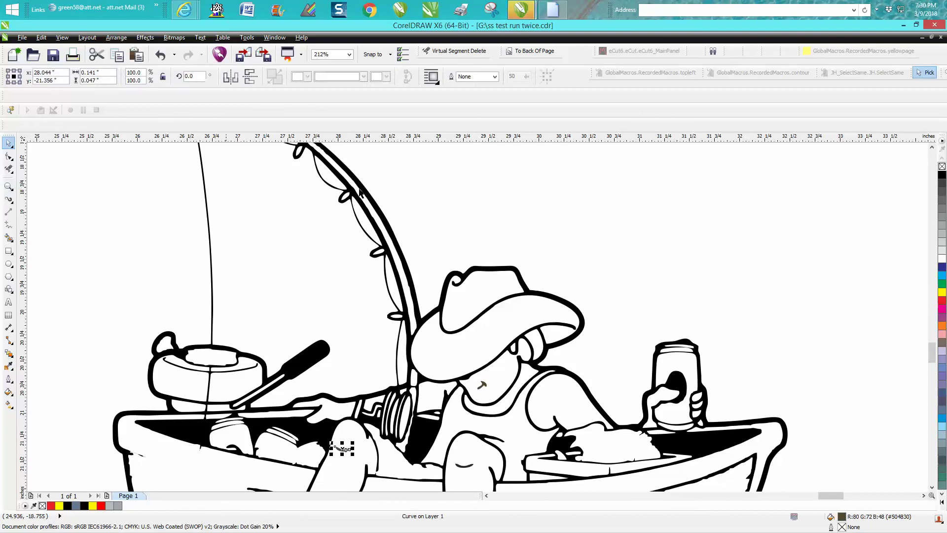
{"action": "left_click", "coordinate": [482, 385]}
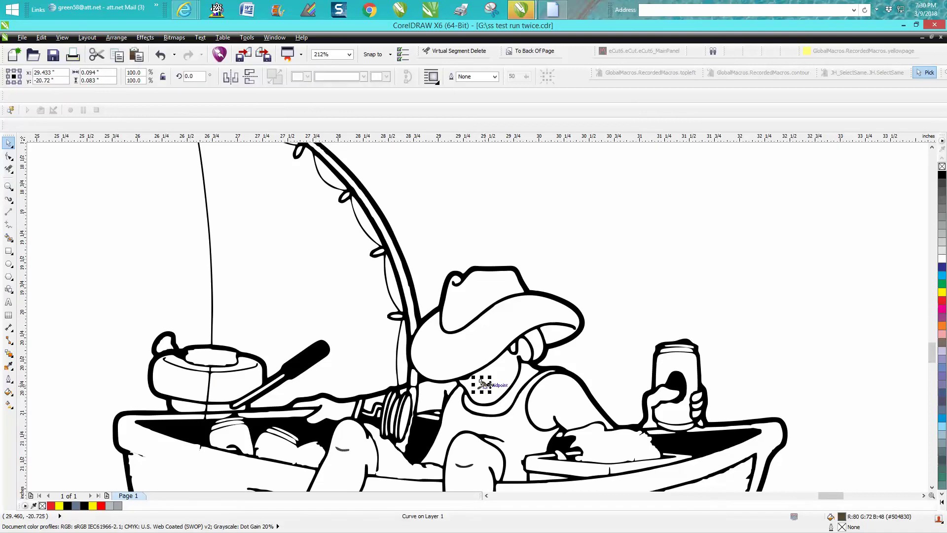
{"action": "left_click", "coordinate": [942, 175]}
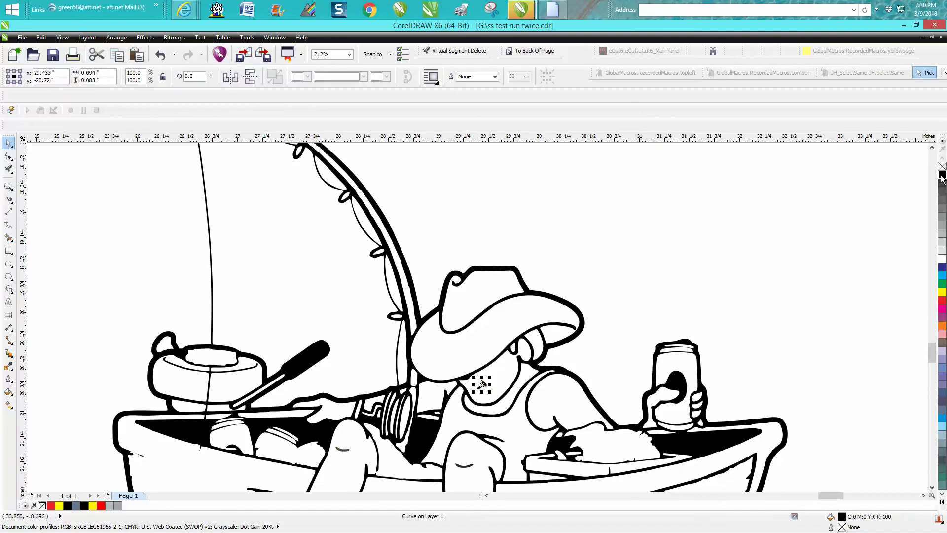
{"action": "left_click", "coordinate": [469, 466]}
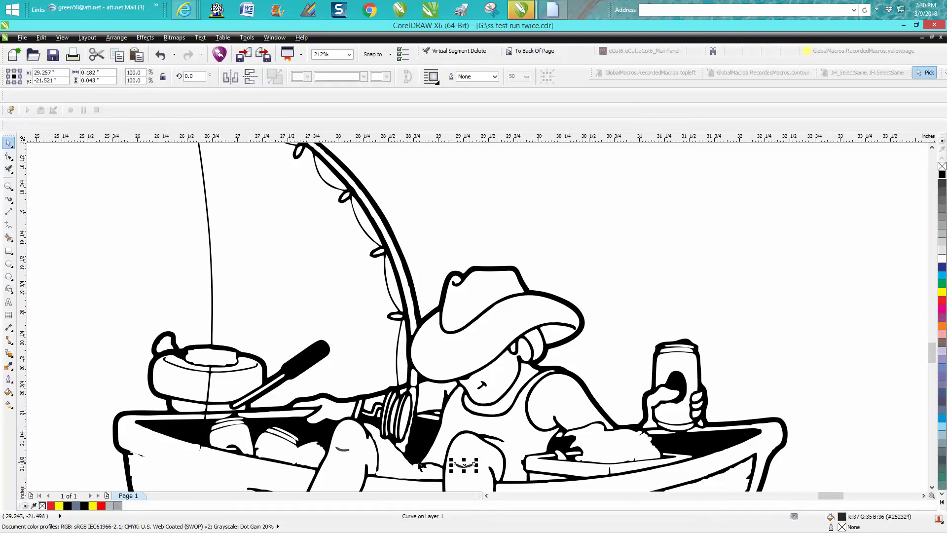
{"action": "left_click", "coordinate": [345, 451], "text": "shift"}
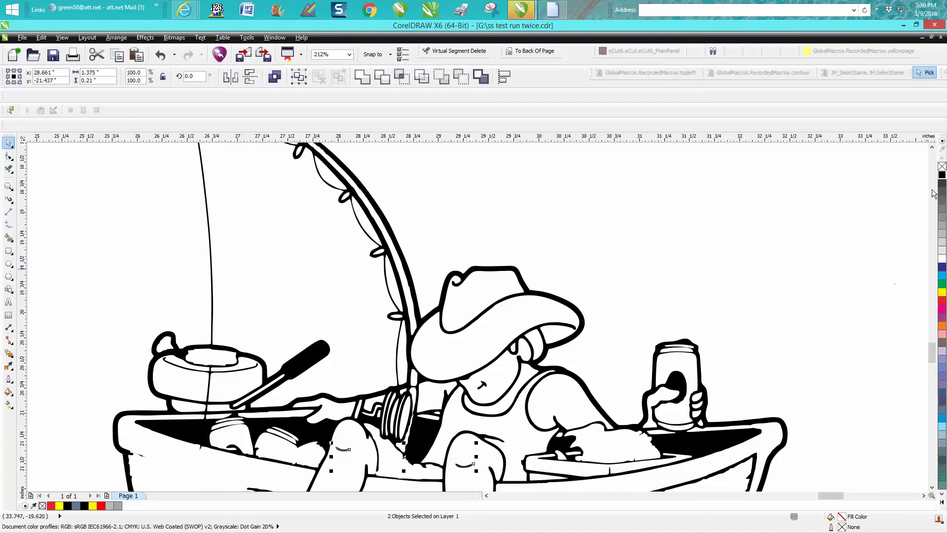
{"action": "left_click", "coordinate": [941, 175]}
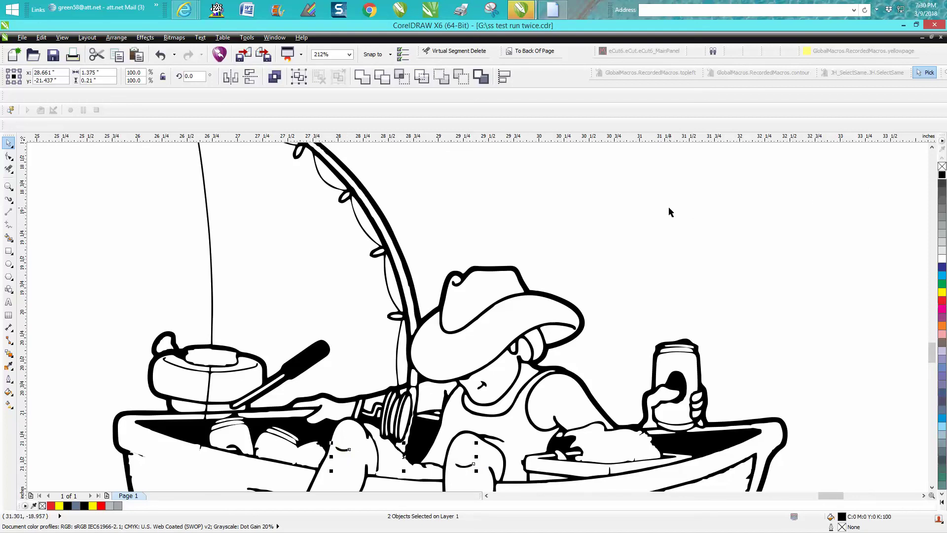
{"action": "scroll", "coordinate": [664, 205], "scroll_direction": "down", "scroll_amount": 3}
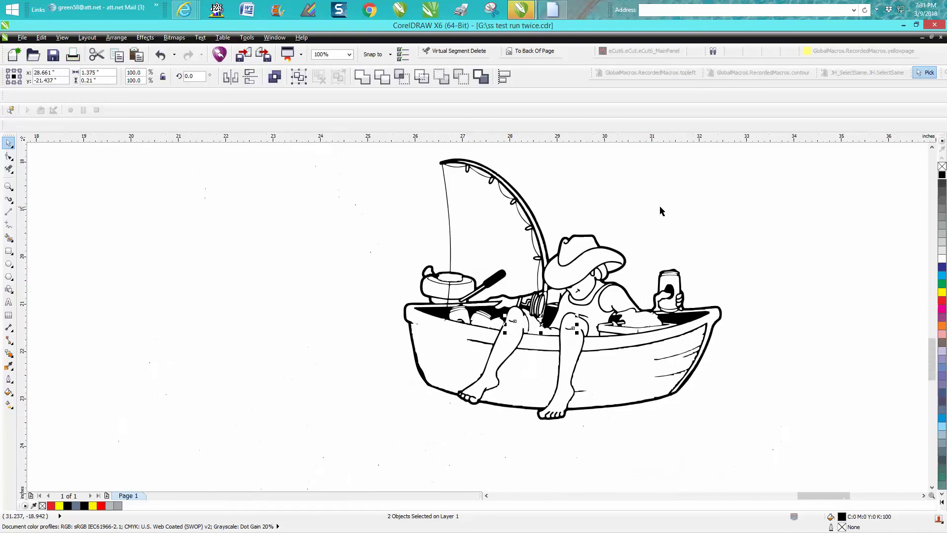